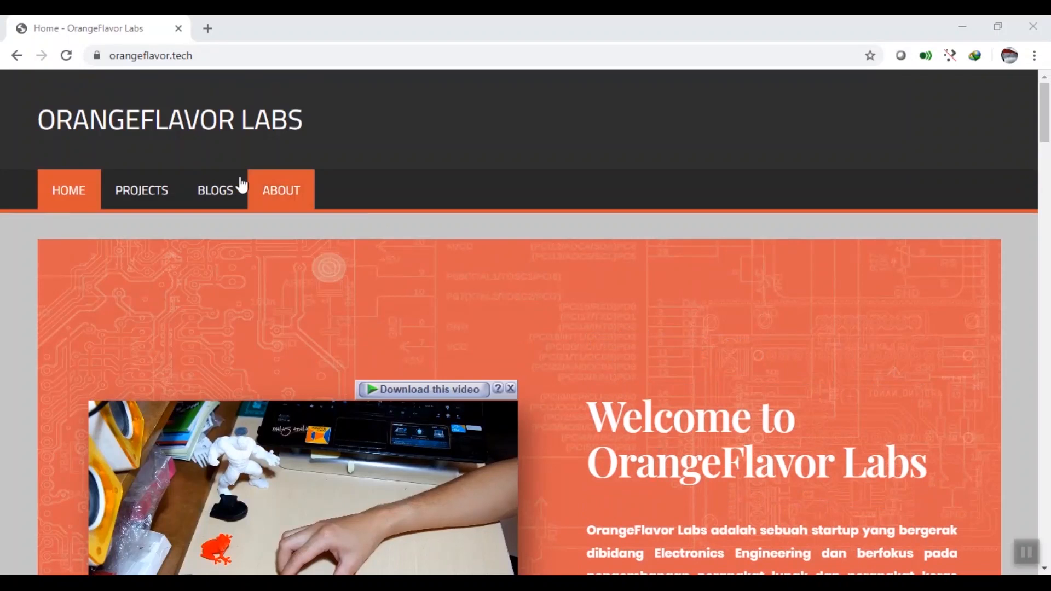
# Step: Look through the site's blog section and open the article on enabling free LetsEncrypt SSL for WordPress Bitnami
pyautogui.click(204, 189)
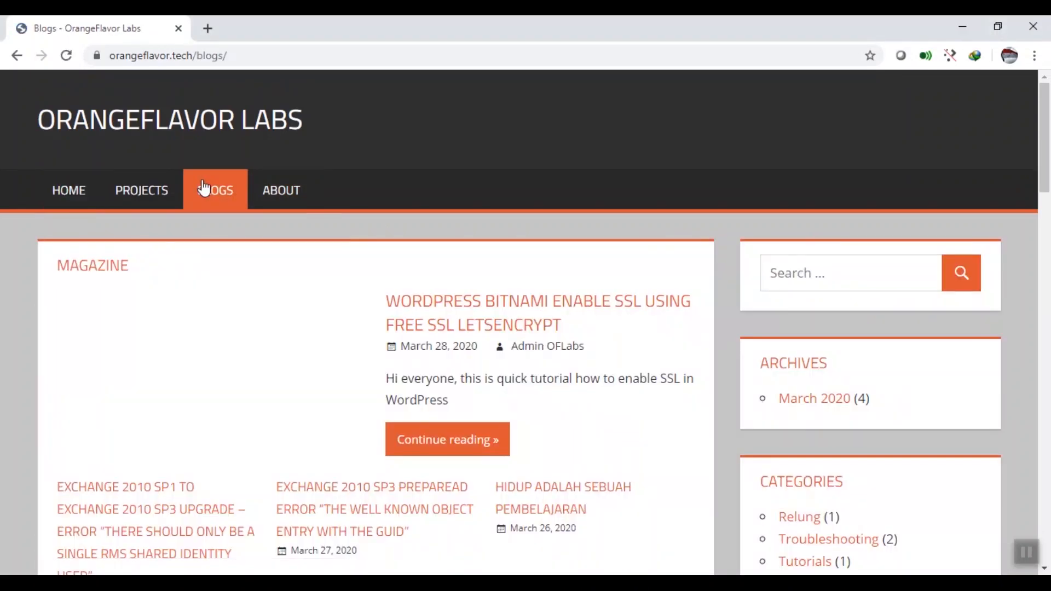
pyautogui.scroll(-1, 415, 242)
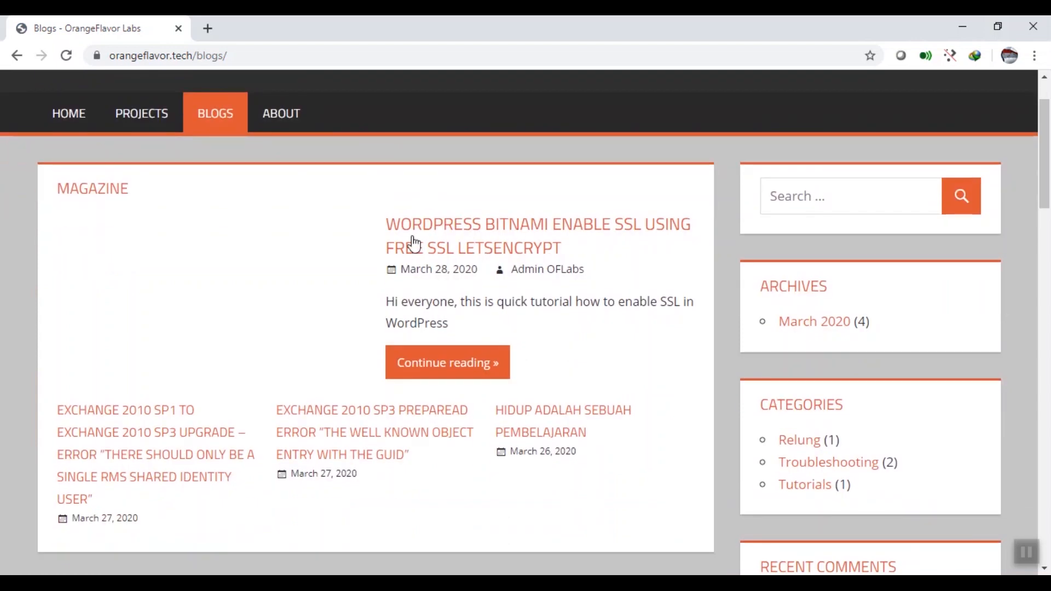
pyautogui.click(433, 244)
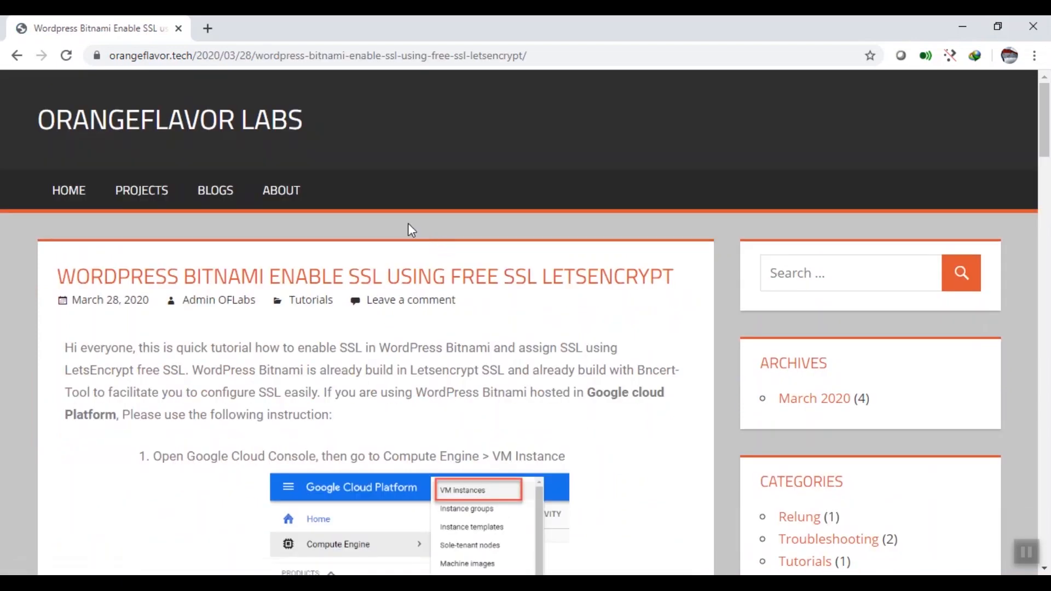
pyautogui.click(223, 192)
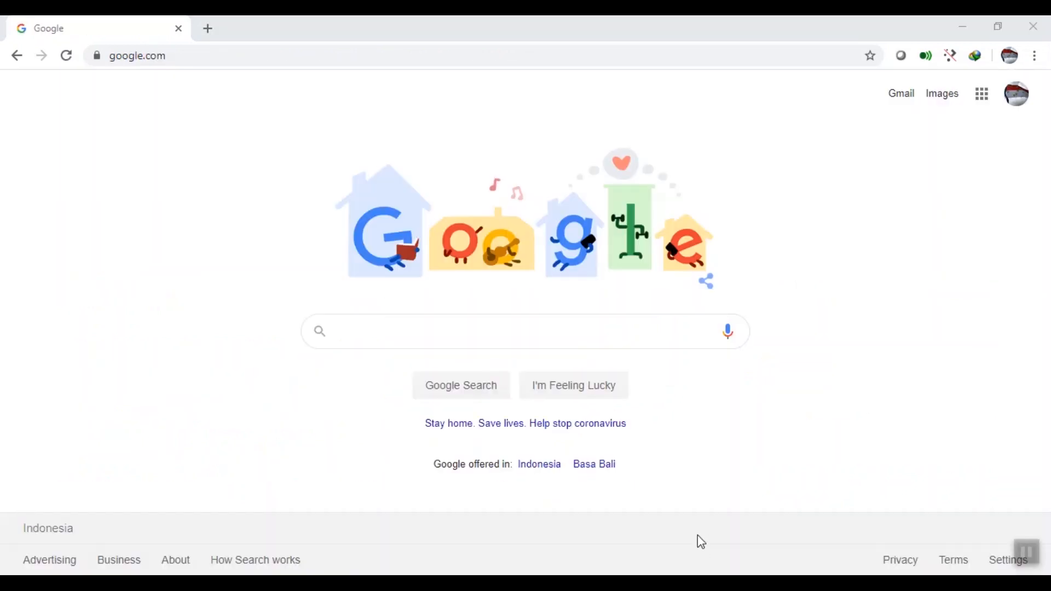
# Step: Go to the FlatCAM website at flatcam.org
pyautogui.click(411, 51)
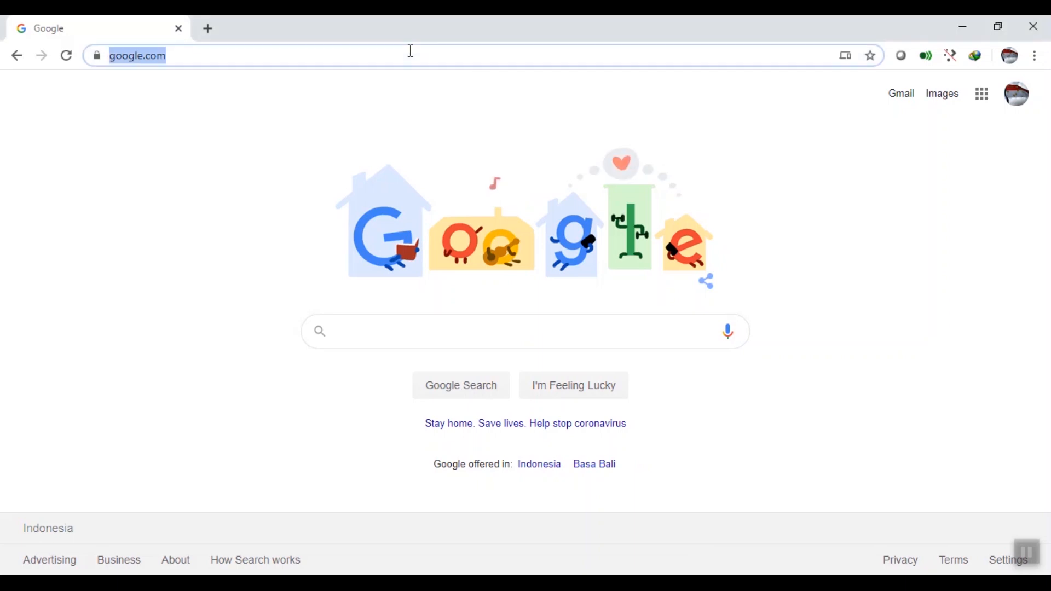
pyautogui.write('flatcam')
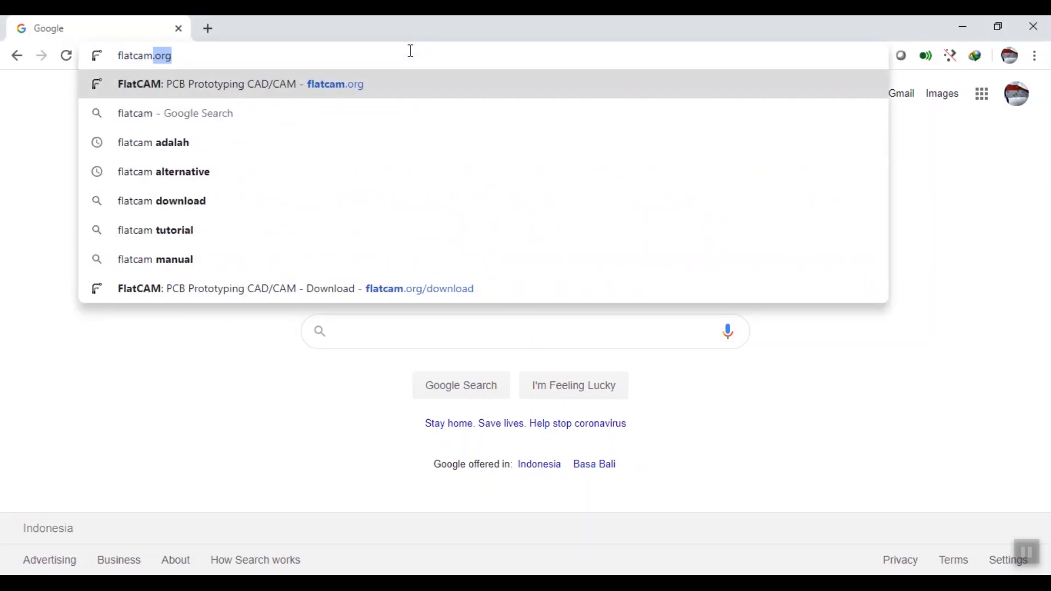
pyautogui.press('Return')
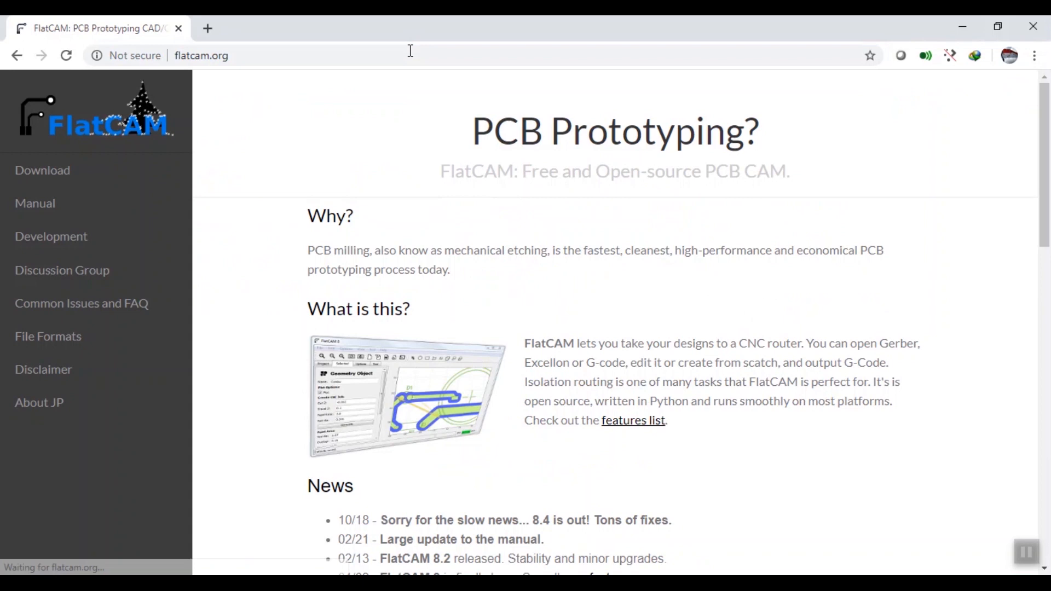
# Step: Read through the FlatCAM home page, examining its feature descriptions such as Viewer, Isolation Routing and Double-Sided
pyautogui.scroll(-4, 412, 189)
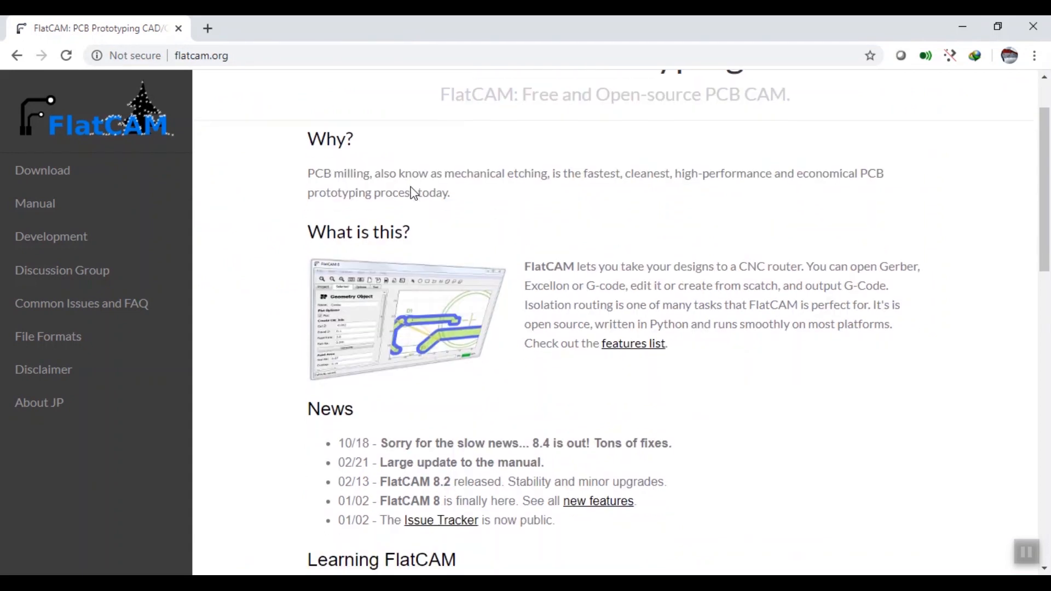
pyautogui.scroll(-1, 411, 186)
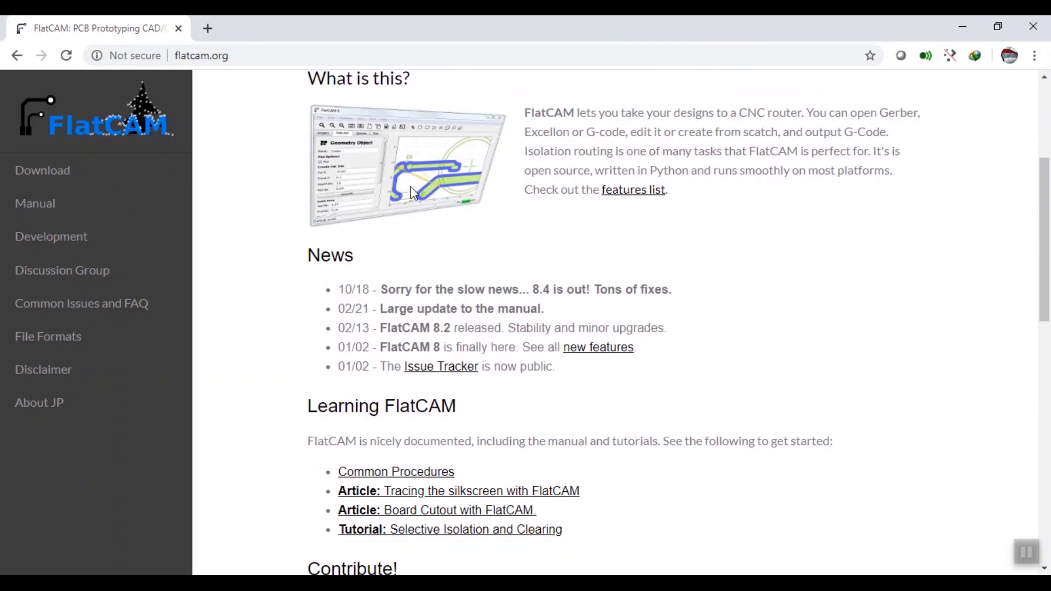
pyautogui.scroll(-4, 414, 193)
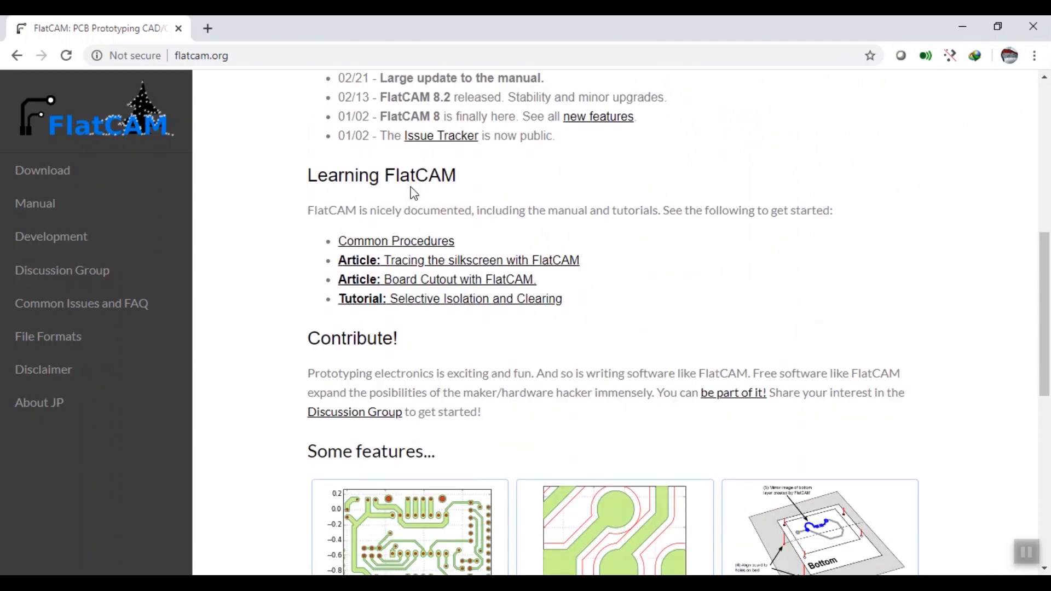
pyautogui.scroll(-4, 414, 192)
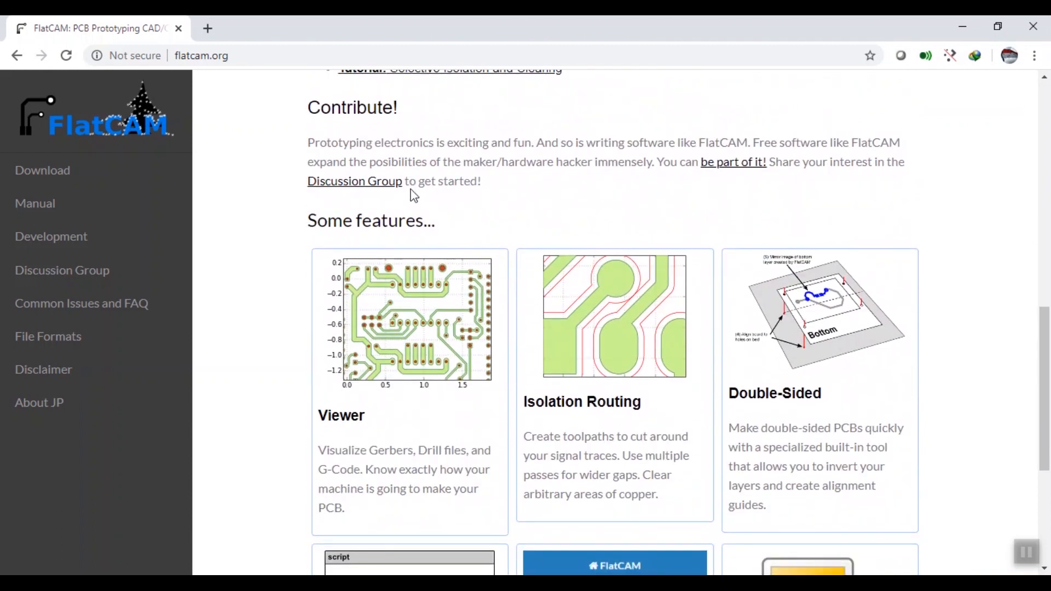
pyautogui.moveTo(376, 417); pyautogui.dragTo(323, 419)
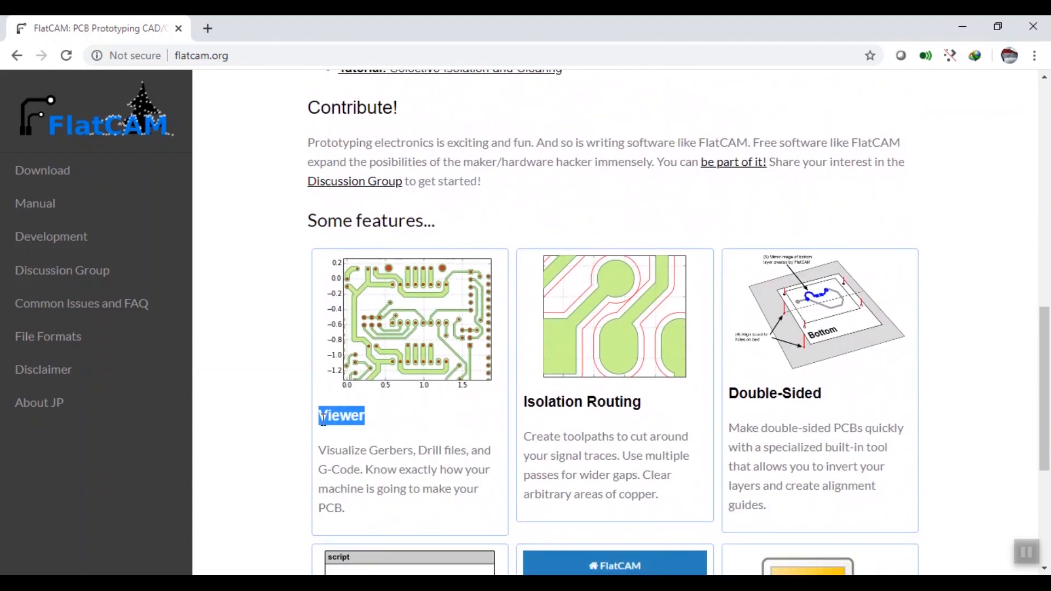
pyautogui.moveTo(652, 406); pyautogui.dragTo(526, 418)
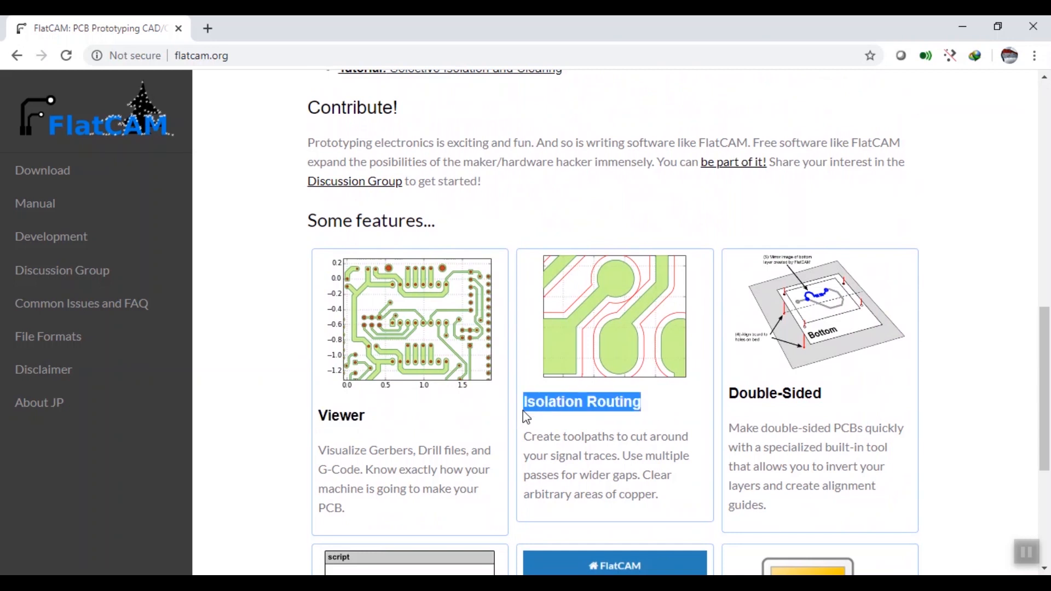
pyautogui.moveTo(865, 428); pyautogui.dragTo(732, 393)
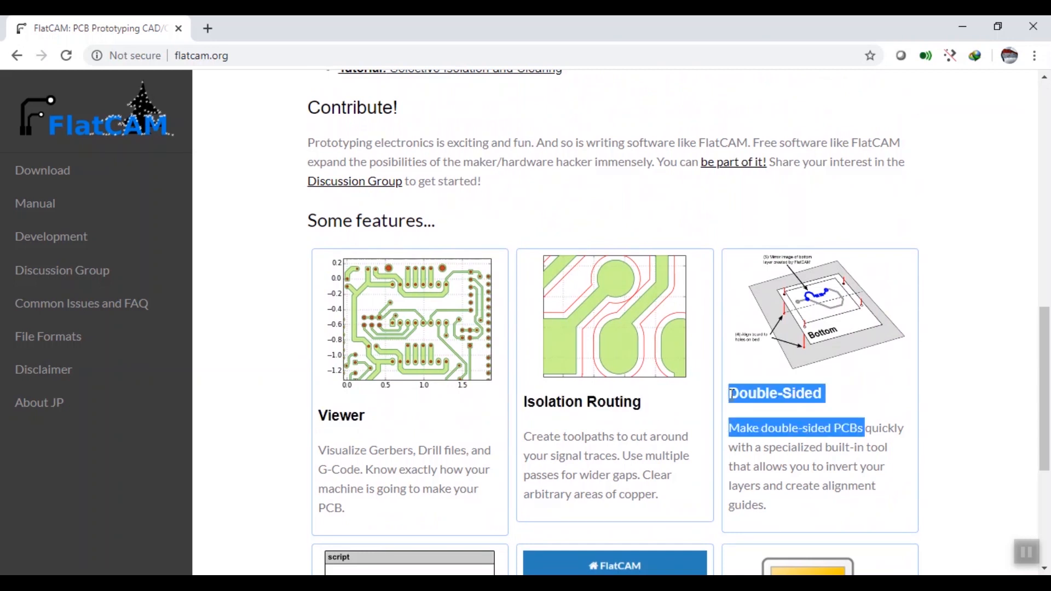
pyautogui.scroll(-5, 732, 393)
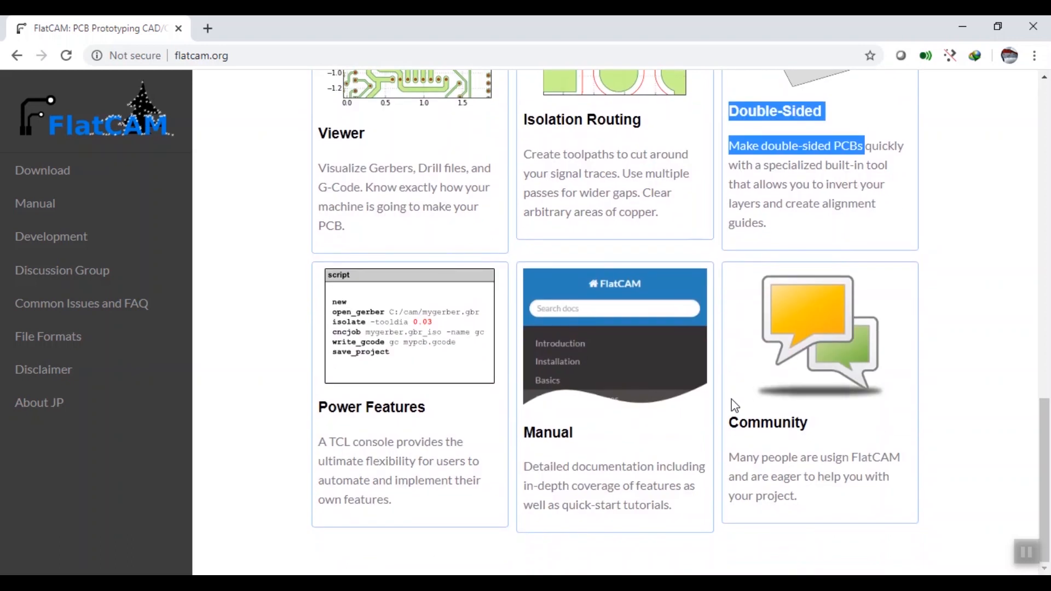
pyautogui.scroll(10, 731, 407)
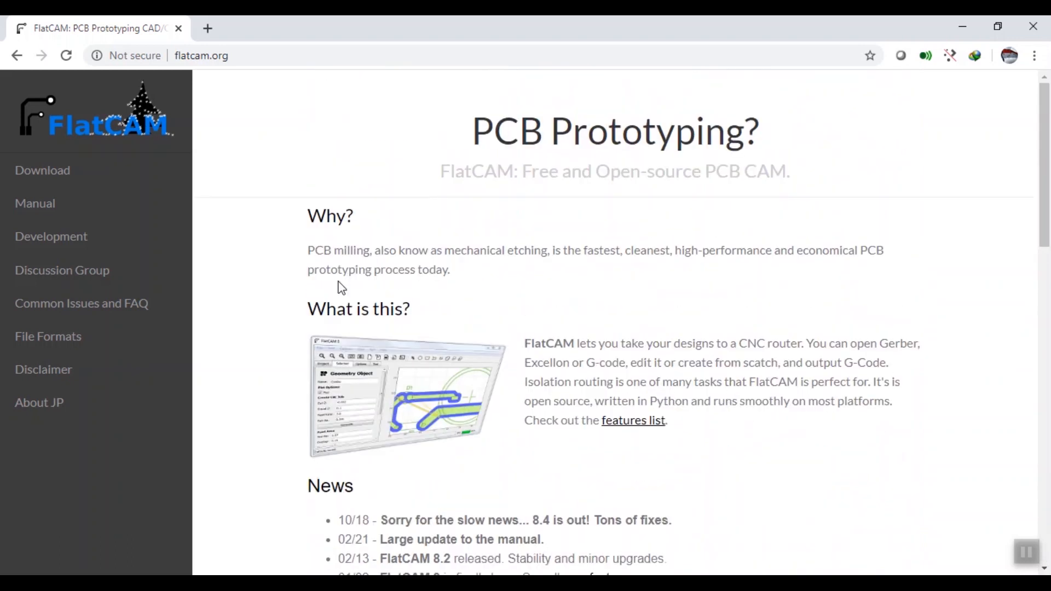
# Step: Open FlatCAM's Bitbucket download list in a new tab and bring up the options for FlatCAM_beta_8.991_x64_installer.exe
pyautogui.click(74, 180)
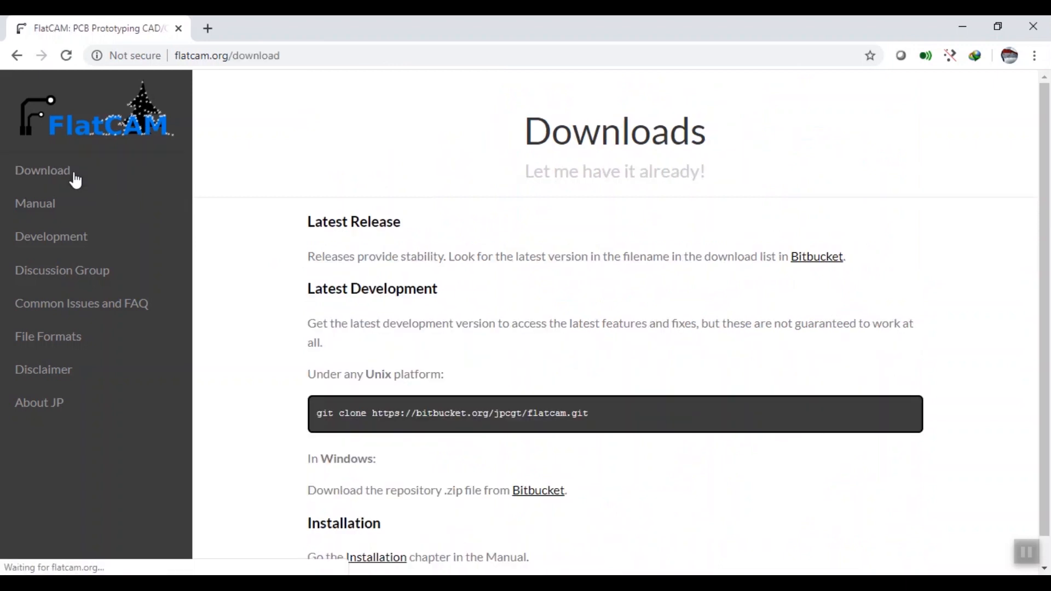
pyautogui.rightClick(529, 496)
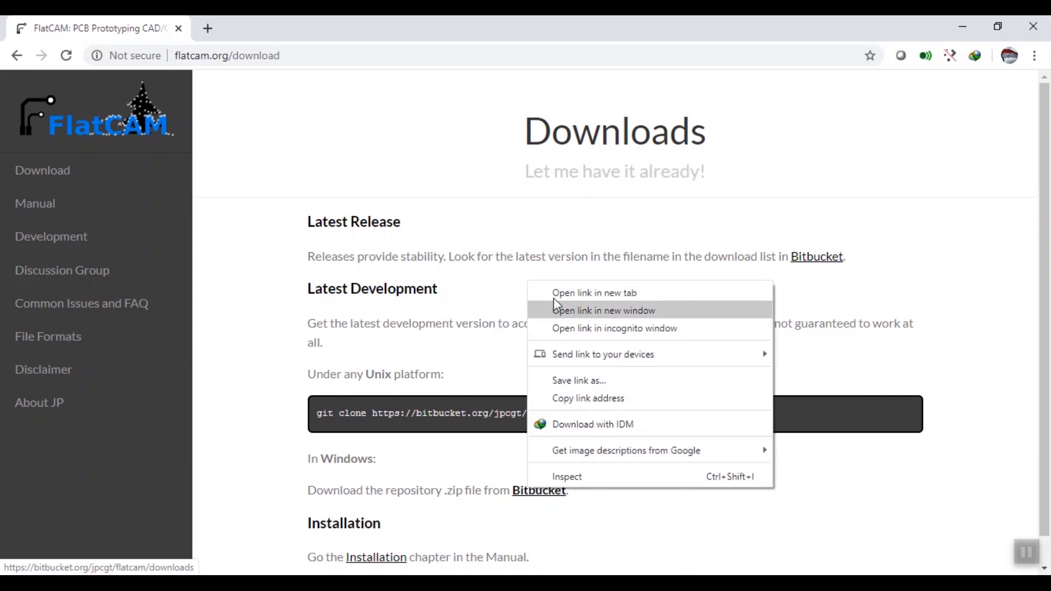
pyautogui.click(556, 293)
pyautogui.hotkey('ctrl', 'Tab')
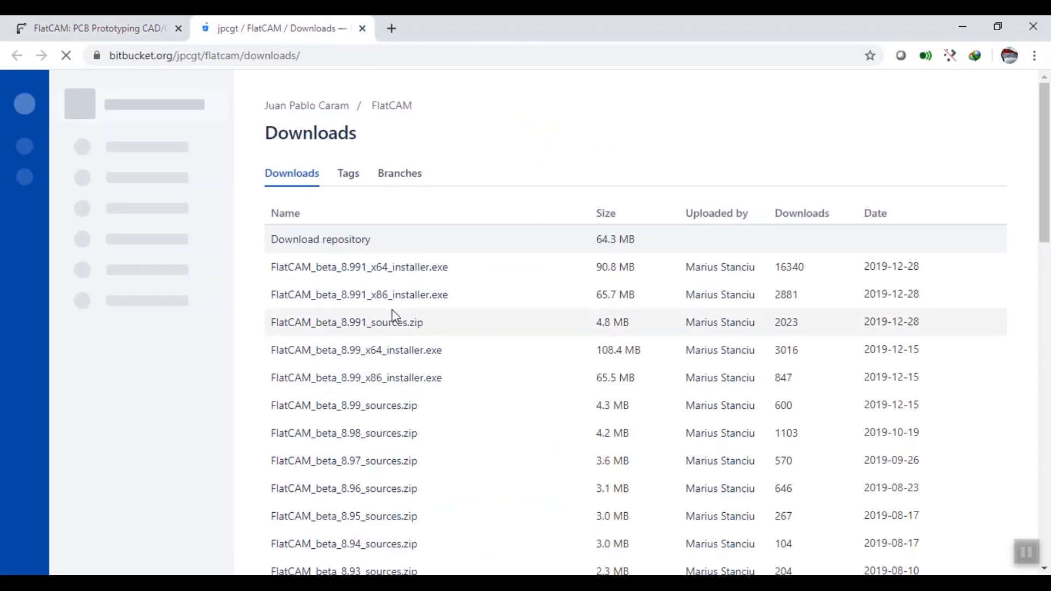
pyautogui.rightClick(367, 271)
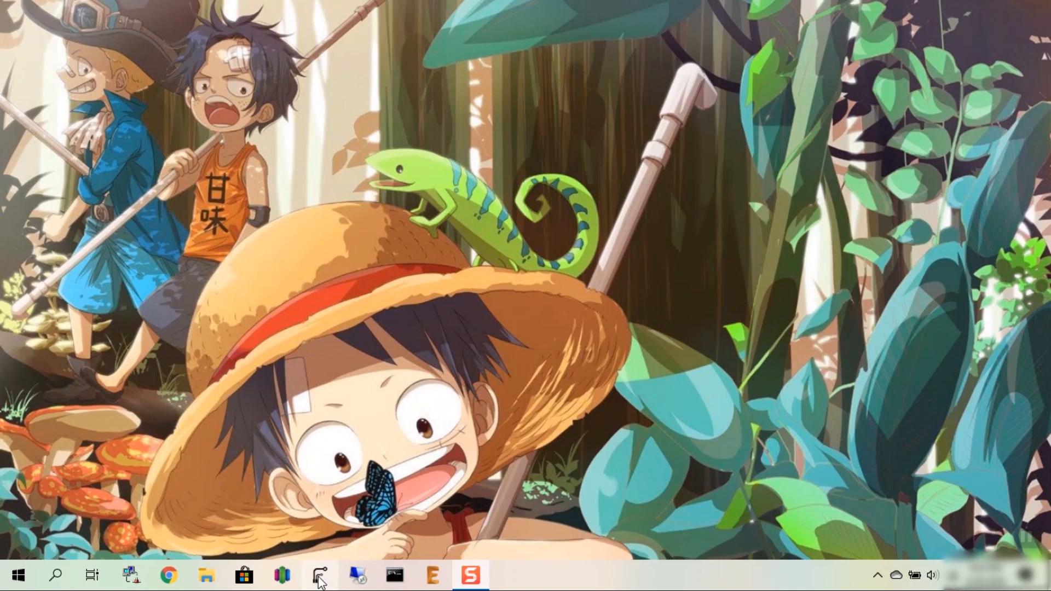
# Step: Launch FlatCAM and look at its options for opening files
pyautogui.click(320, 578)
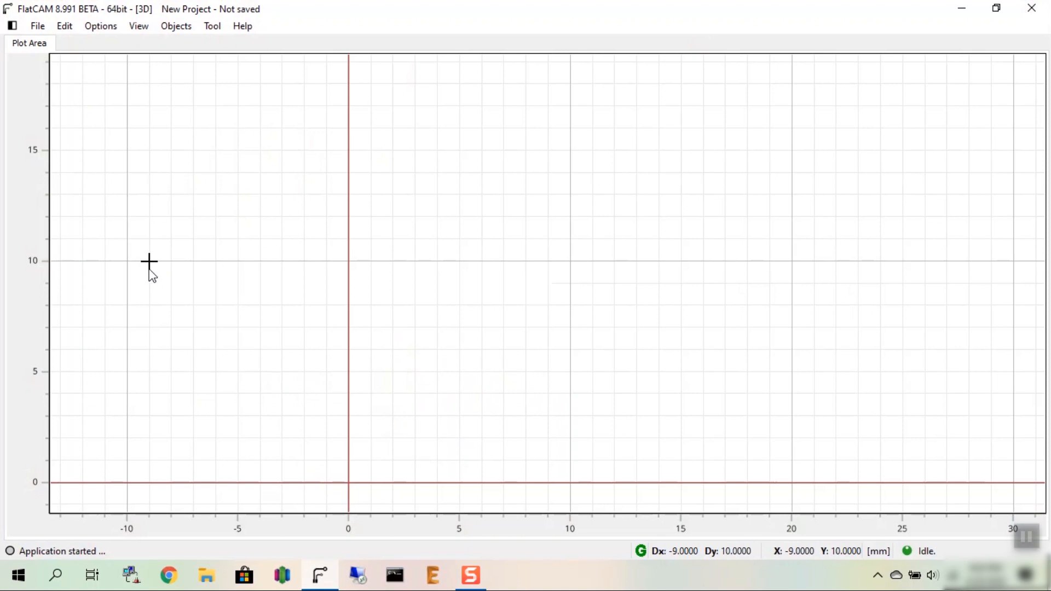
pyautogui.click(38, 27)
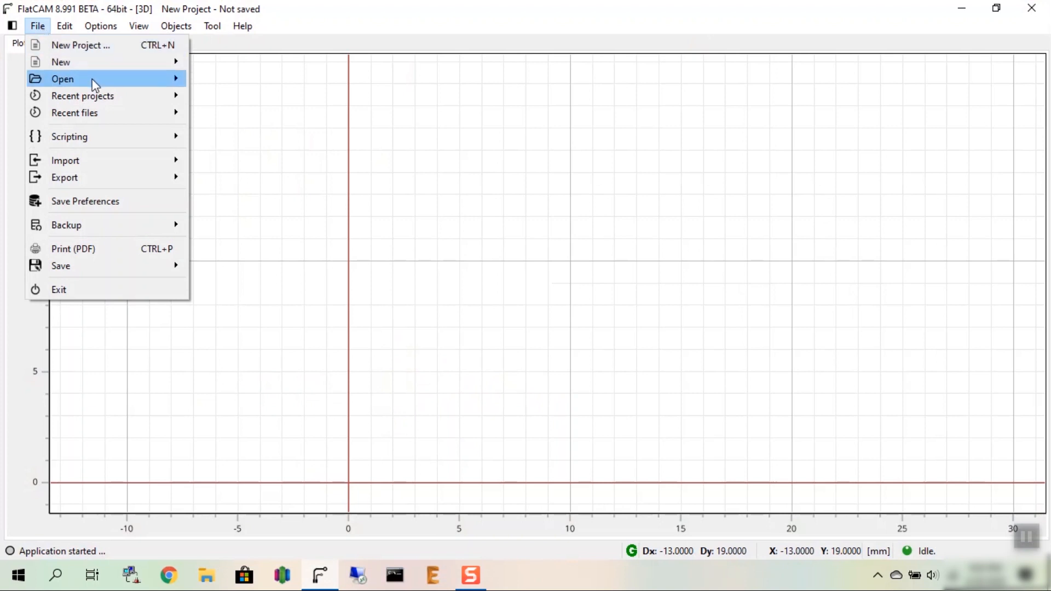
pyautogui.moveTo(94, 80)
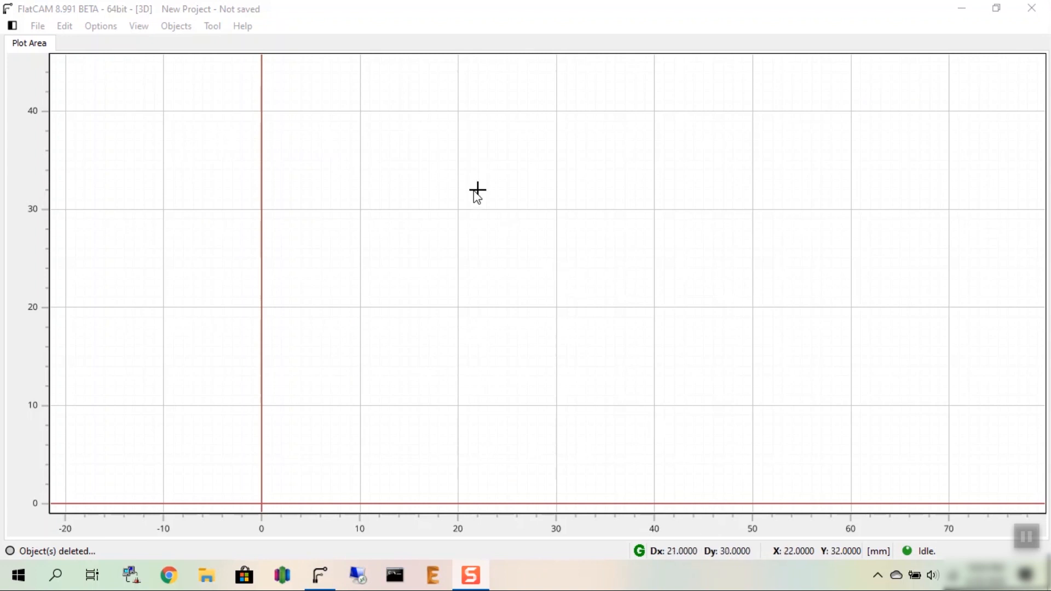
# Step: Open the preferences and check the units and other general application settings
pyautogui.click(64, 27)
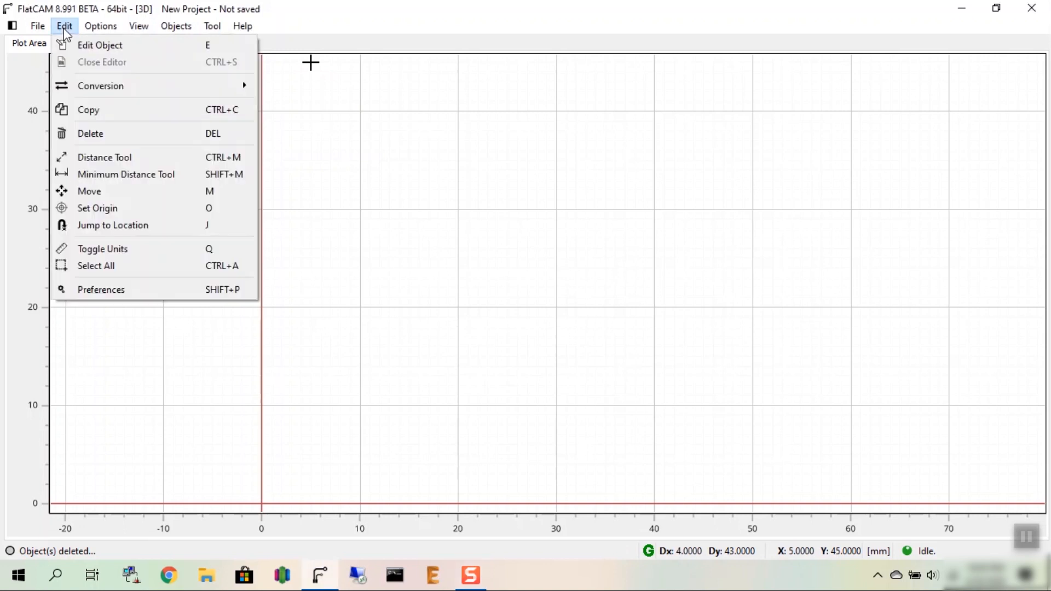
pyautogui.click(81, 295)
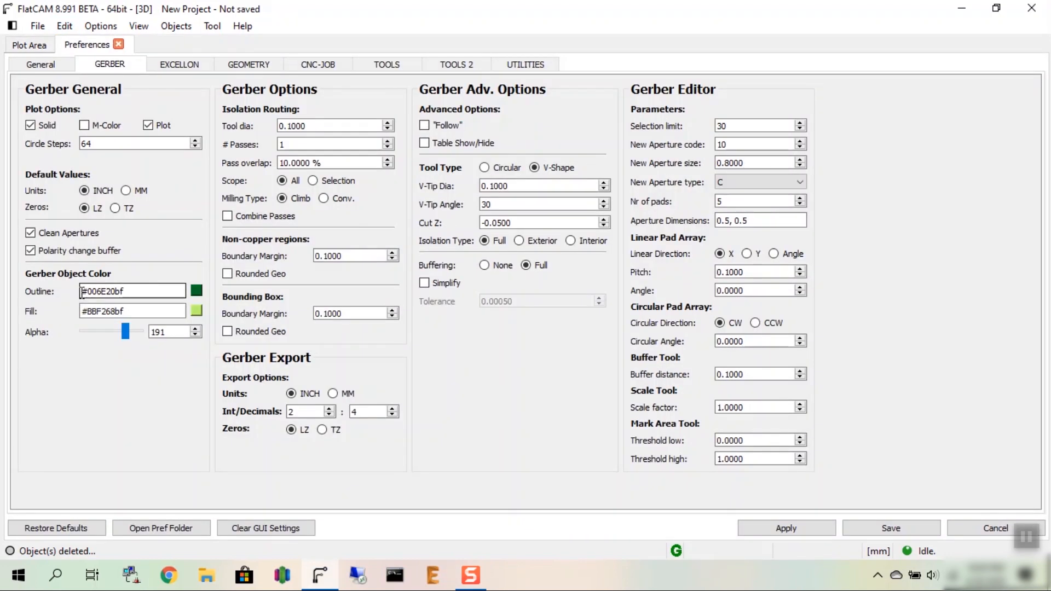
pyautogui.click(31, 65)
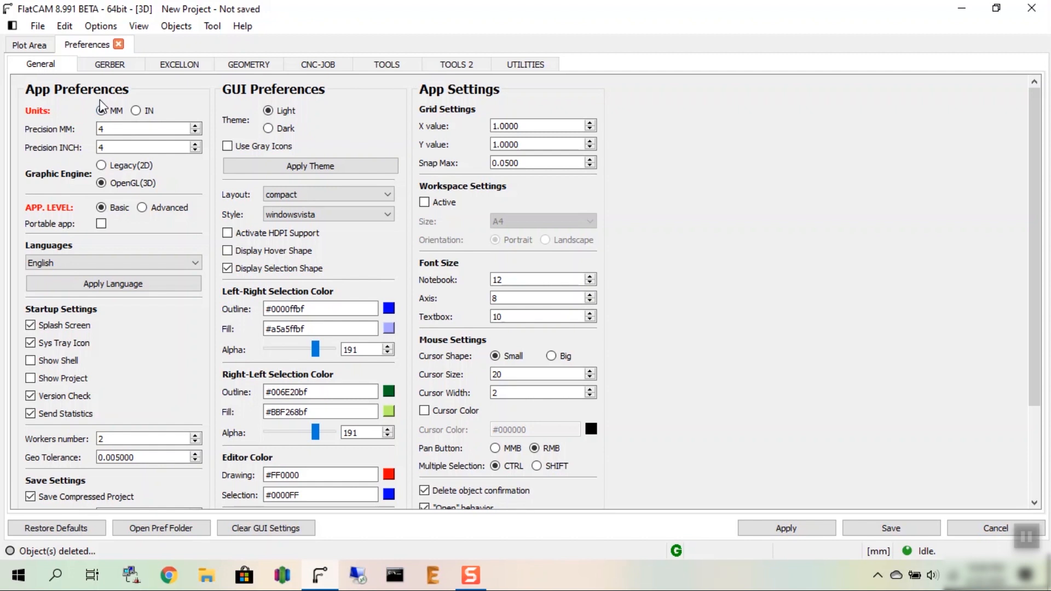
# Step: Check the Gerber preferences for the V-Shape tool, including tip diameter, tip angle and Cut Z, and save the preferences
pyautogui.click(108, 67)
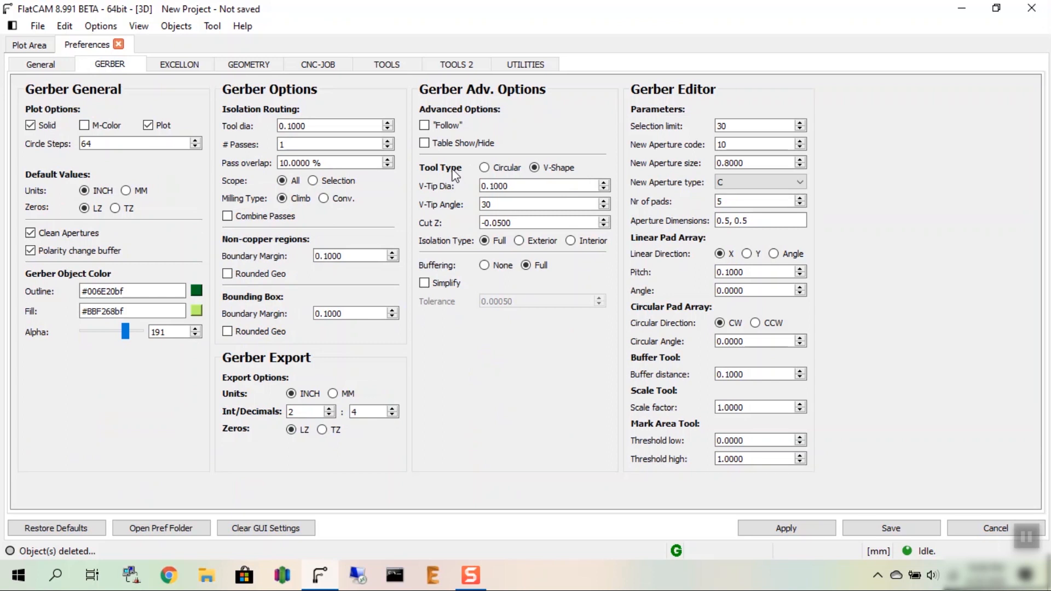
pyautogui.moveTo(454, 174)
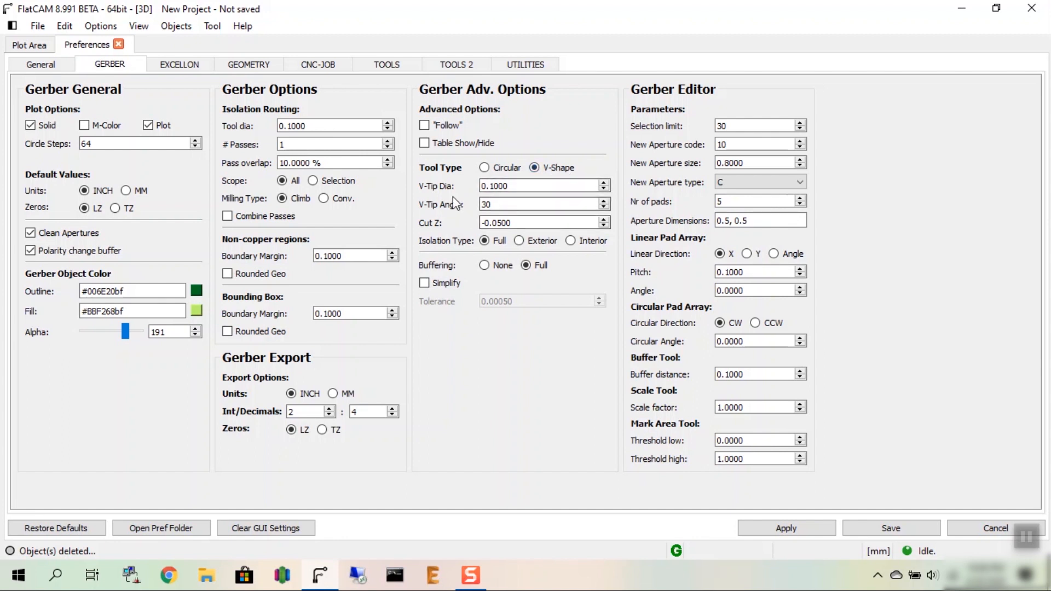
pyautogui.doubleClick(521, 203)
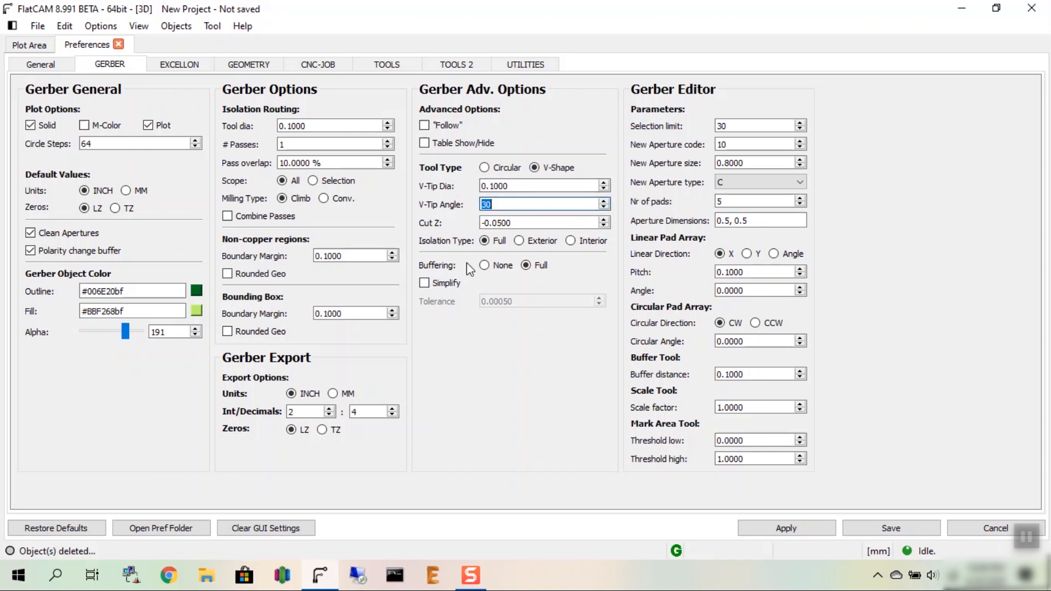
pyautogui.moveTo(466, 262)
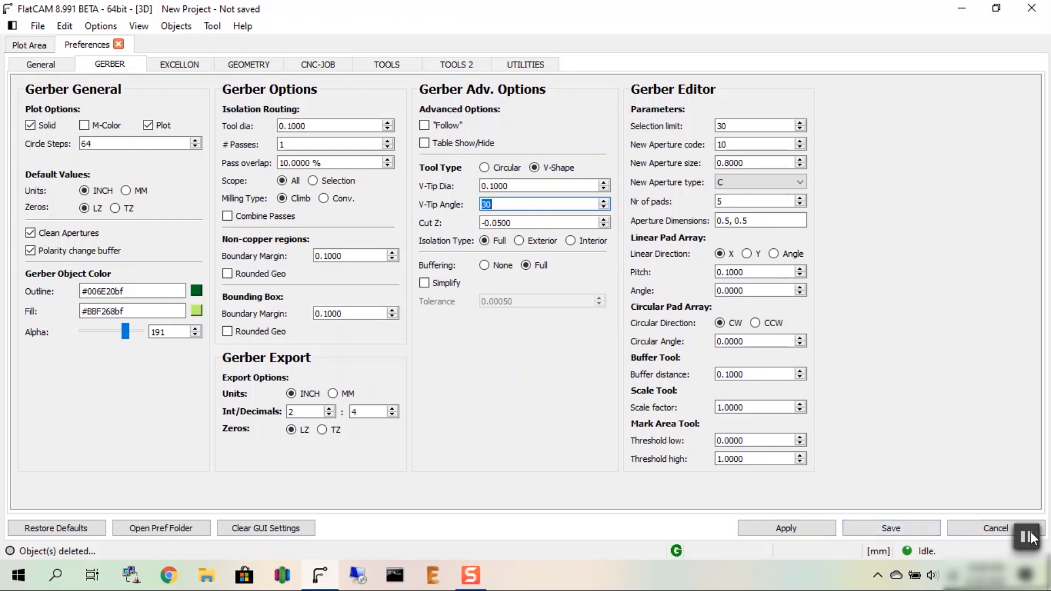
pyautogui.click(892, 528)
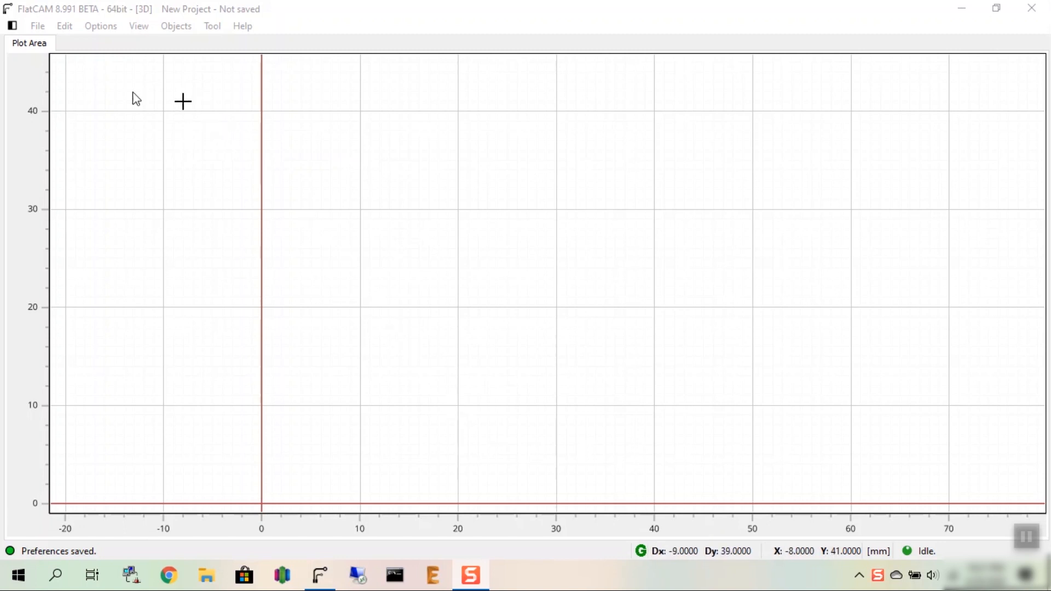
# Step: Open the Gerber file copper_top.gbr from the GerberFiles folder
pyautogui.click(39, 26)
pyautogui.moveTo(77, 85)
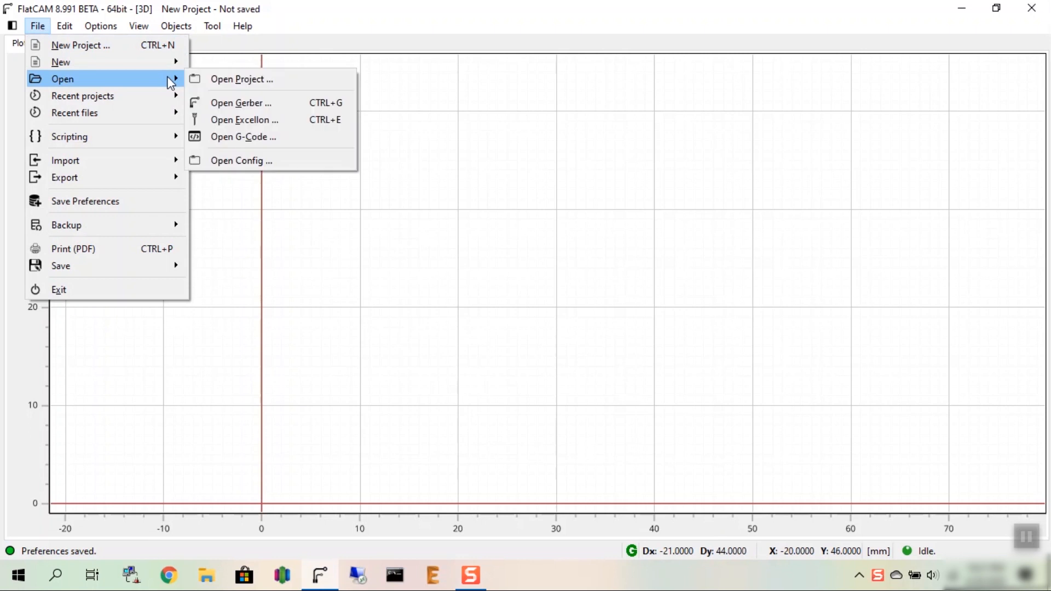
pyautogui.click(253, 106)
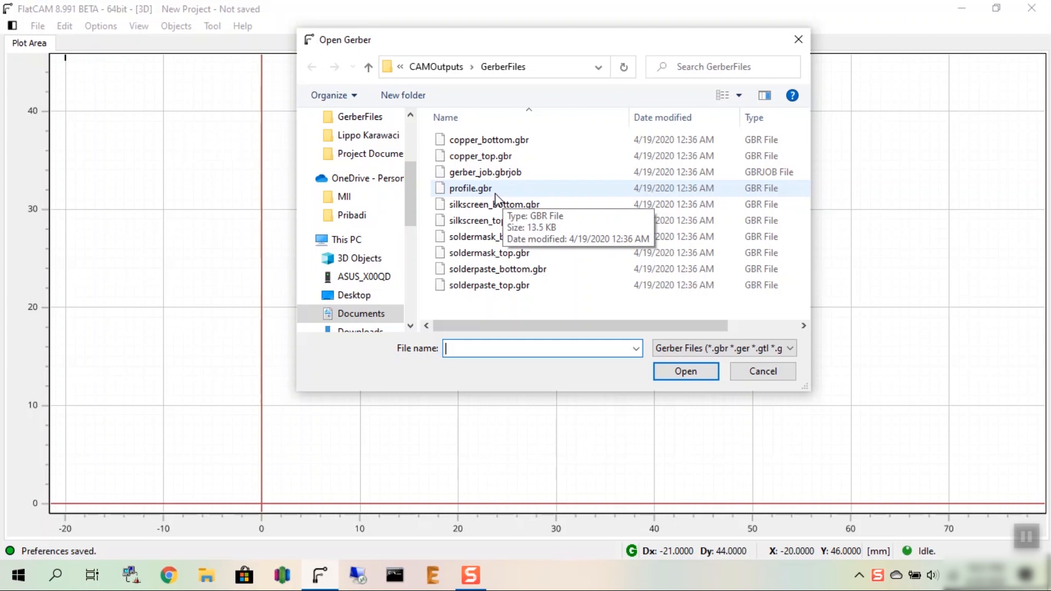
pyautogui.doubleClick(464, 157)
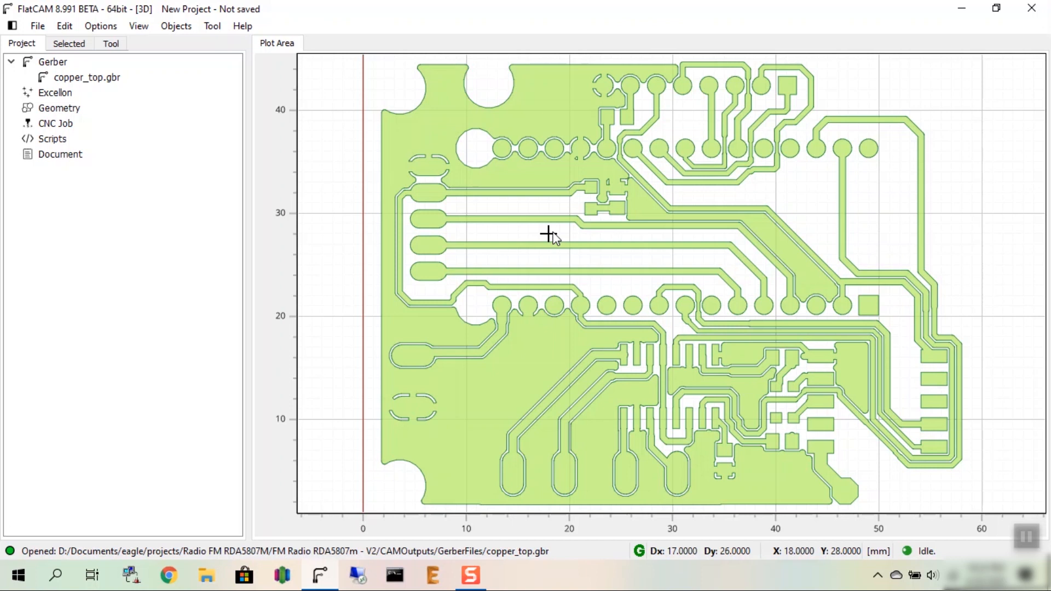
pyautogui.scroll(-1, 547, 234)
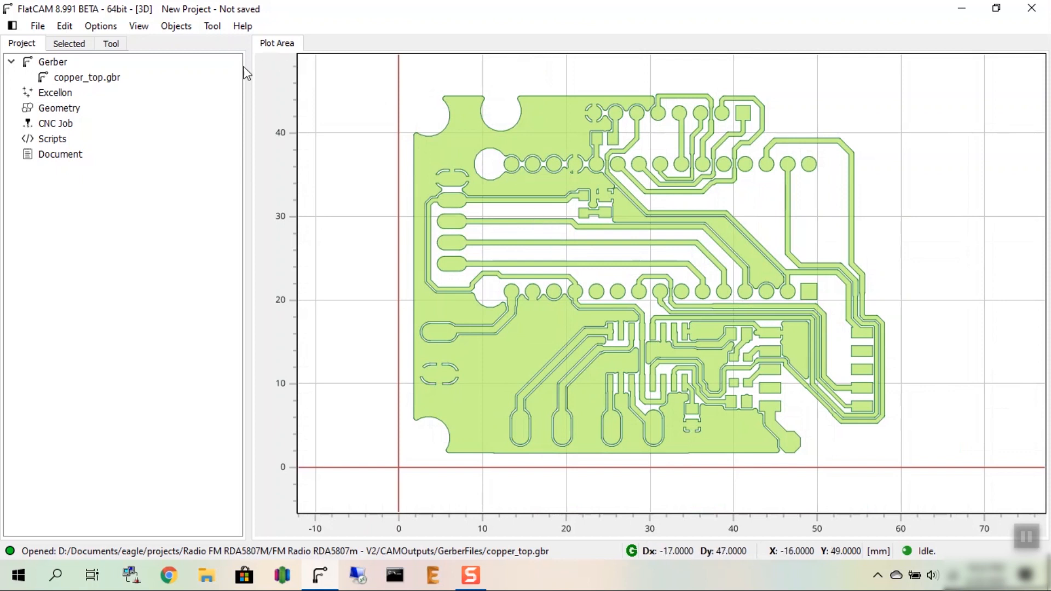
# Step: Open the properties of copper_top.gbr and set the isolation routing tool diameter to 0.18 mm
pyautogui.click(85, 81)
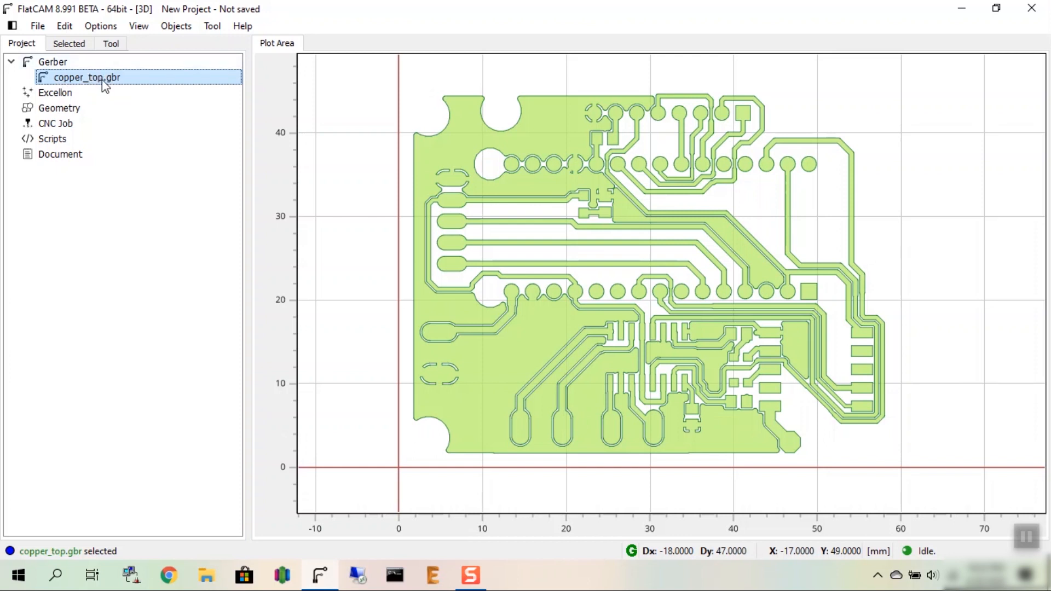
pyautogui.click(67, 43)
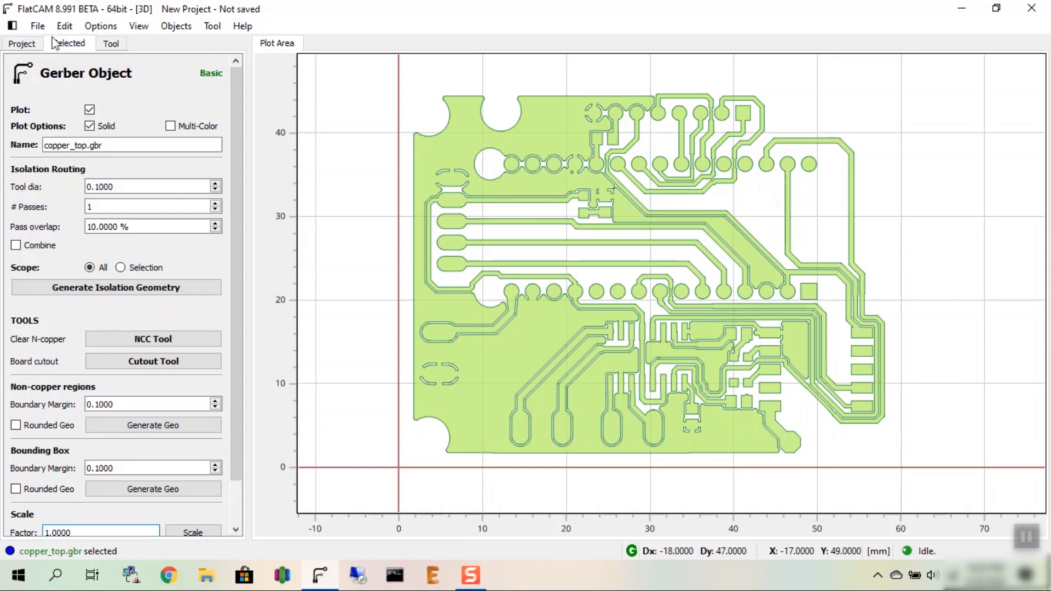
pyautogui.click(122, 188)
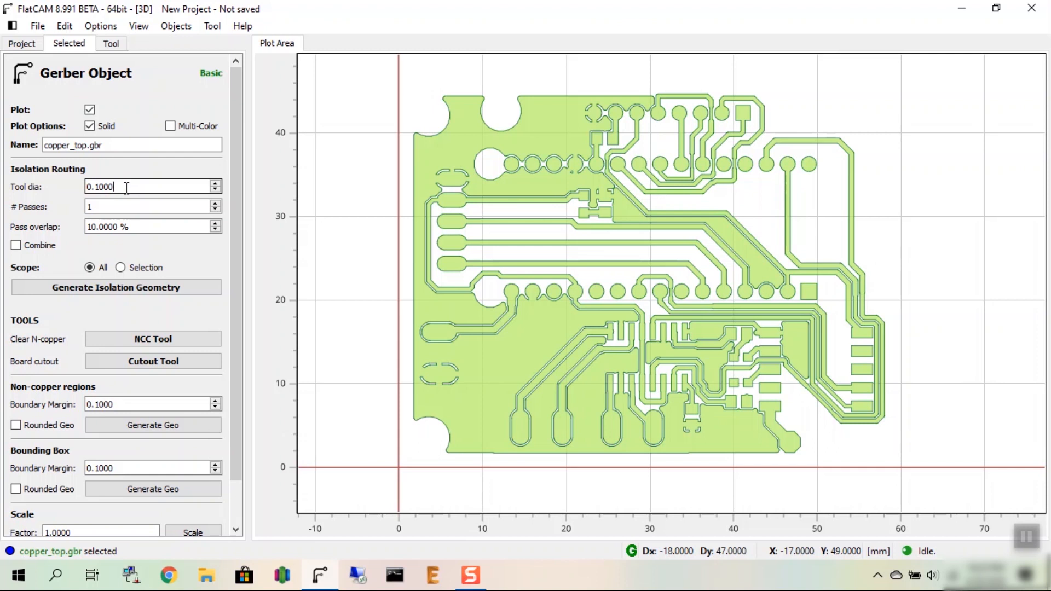
pyautogui.moveTo(125, 187); pyautogui.dragTo(88, 189)
pyautogui.click(134, 186)
pyautogui.press('BackSpace')
pyautogui.press('BackSpace')
pyautogui.press('BackSpace')
pyautogui.write('8')
pyautogui.moveTo(134, 185); pyautogui.dragTo(63, 180)
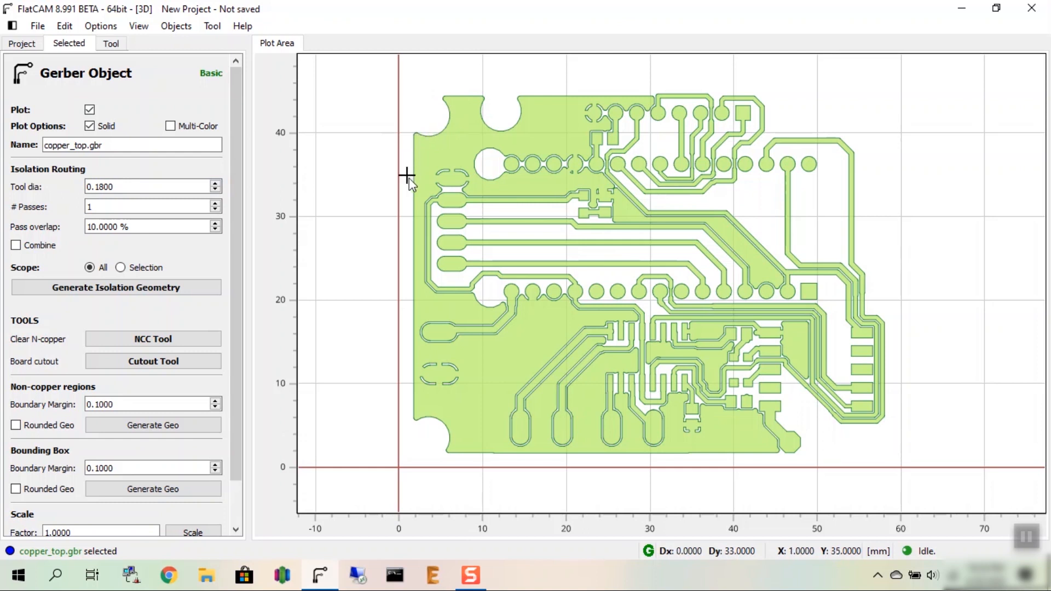
# Step: Set two isolation passes combined into one object, and generate the isolation geometry for the top copper
pyautogui.doubleClick(97, 208)
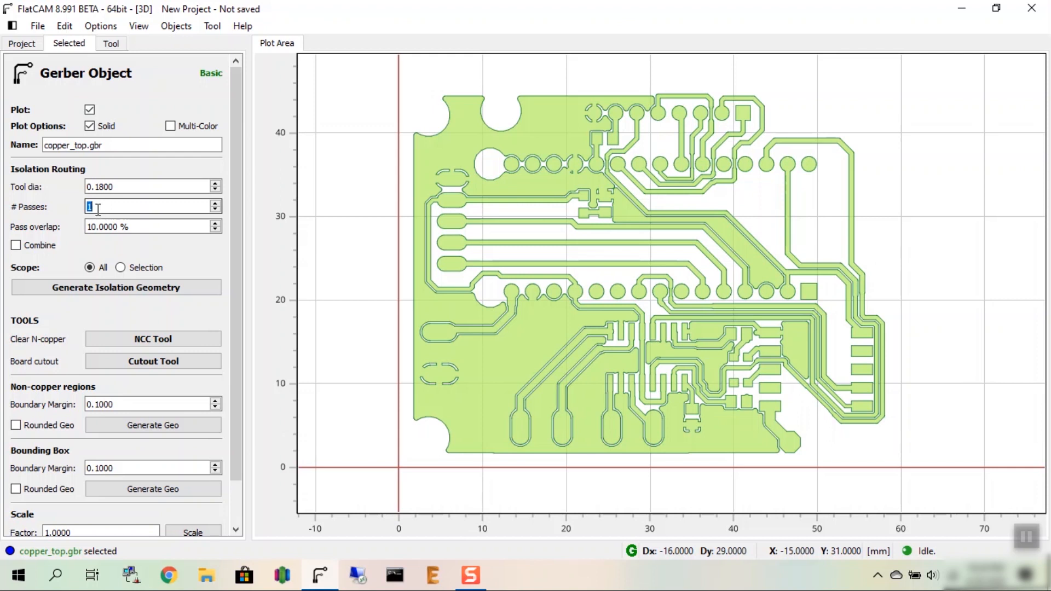
pyautogui.write('2')
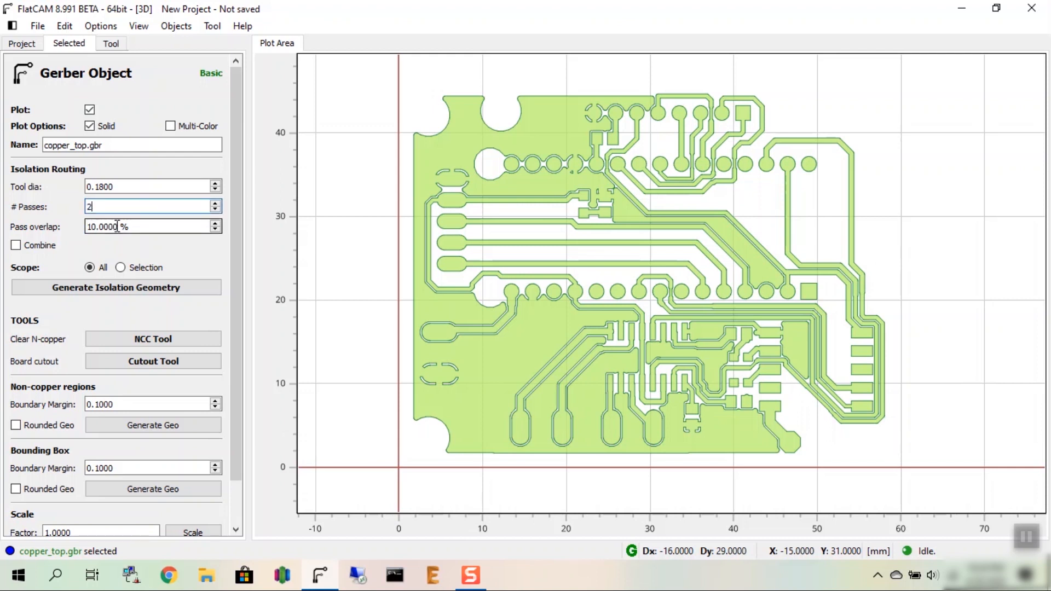
pyautogui.doubleClick(117, 226)
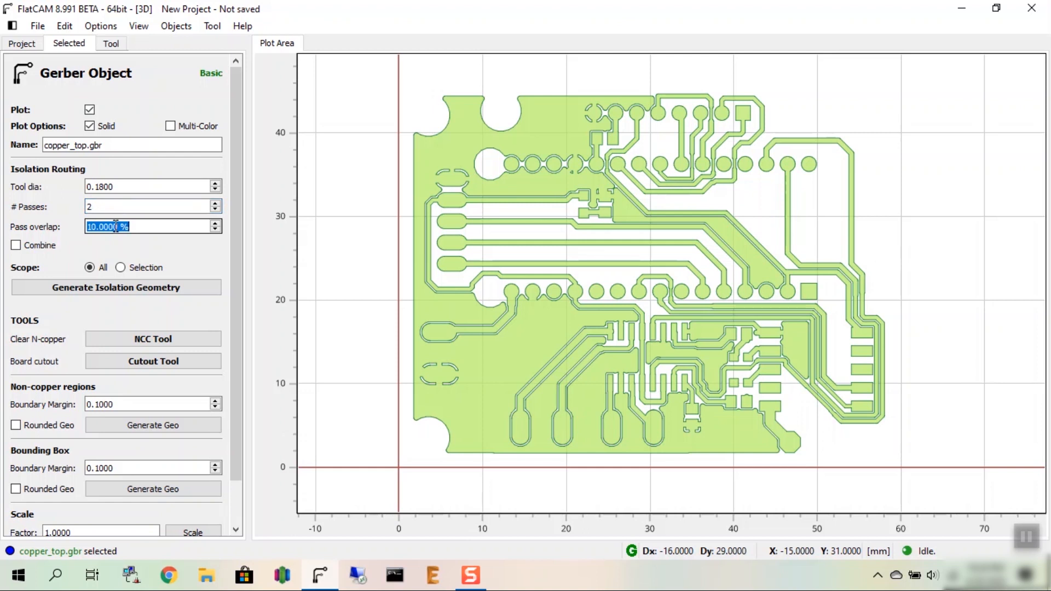
pyautogui.click(16, 246)
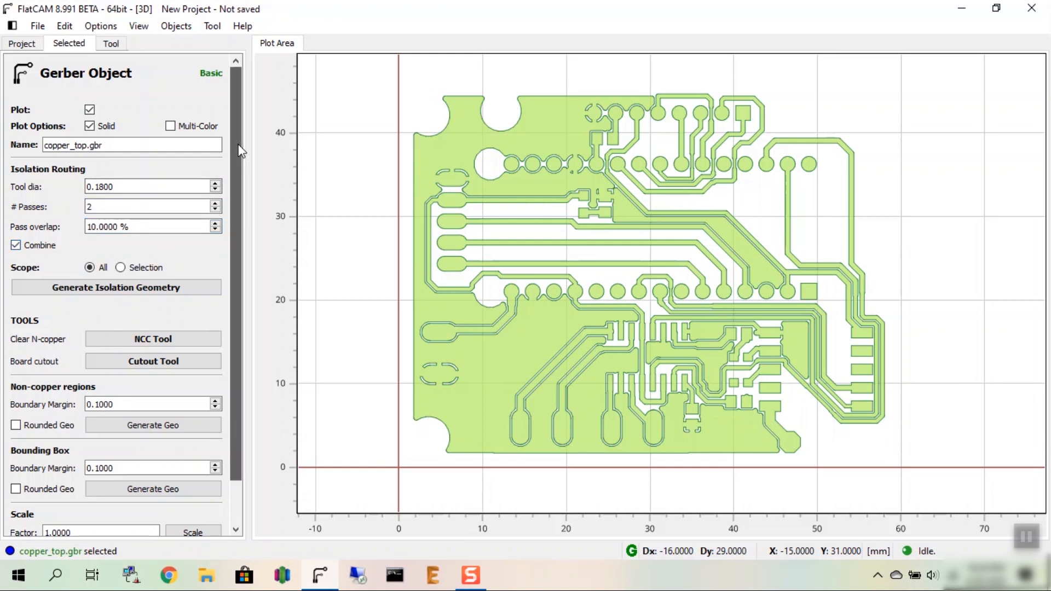
pyautogui.scroll(-3, 239, 147)
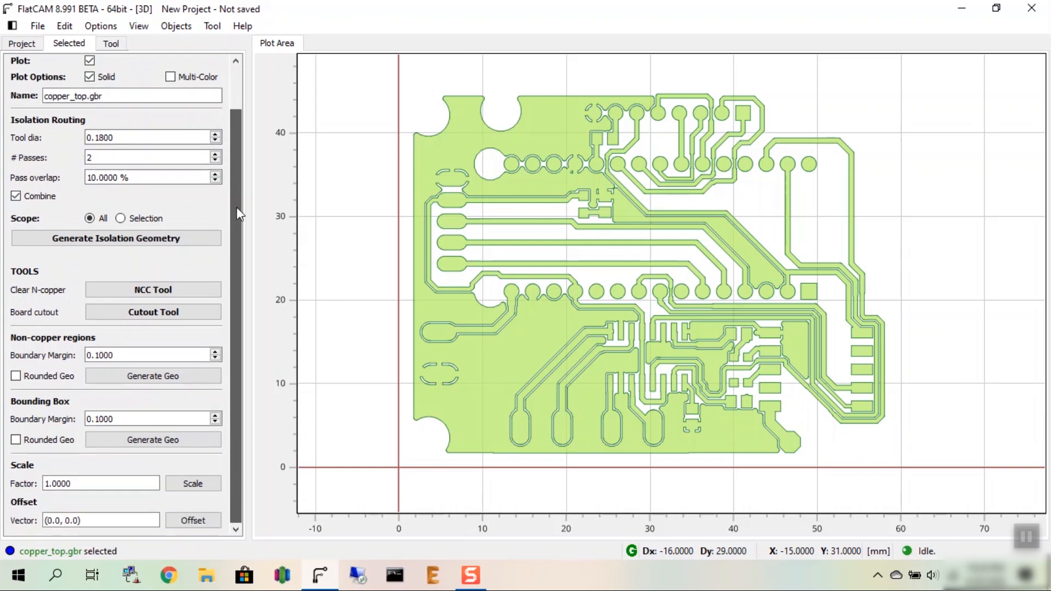
pyautogui.click(124, 245)
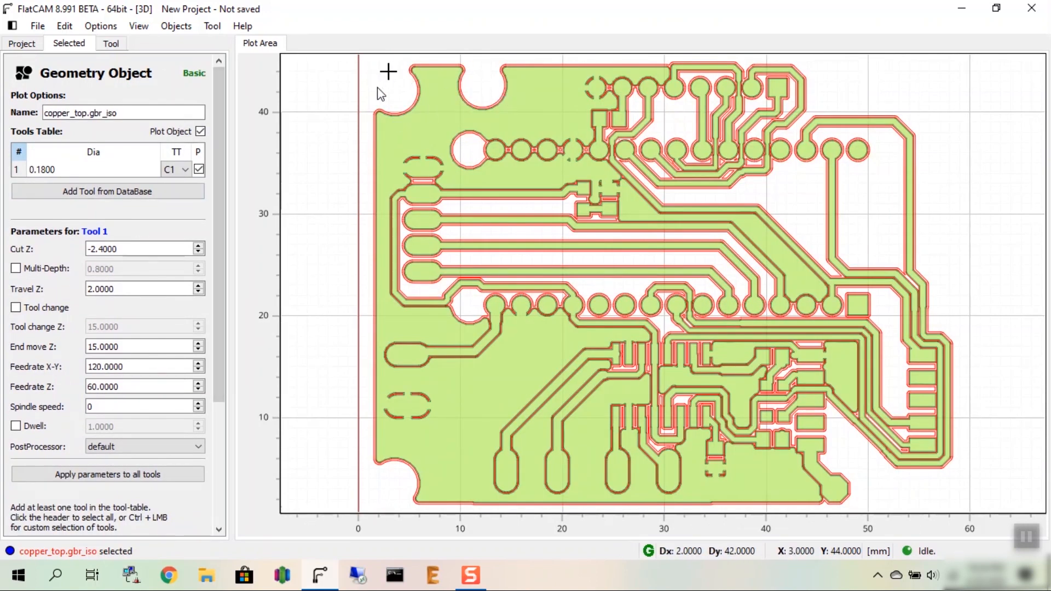
# Step: Examine the generated isolation paths closely around the holes and pads near the board's upper-left corner
pyautogui.scroll(4, 373, 115)
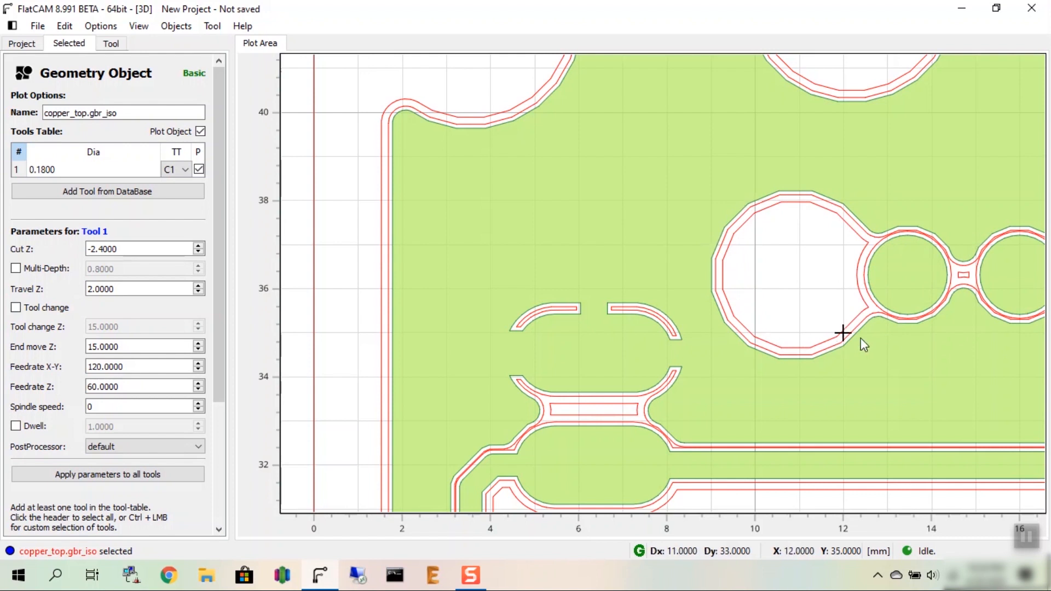
pyautogui.scroll(-1, 724, 296)
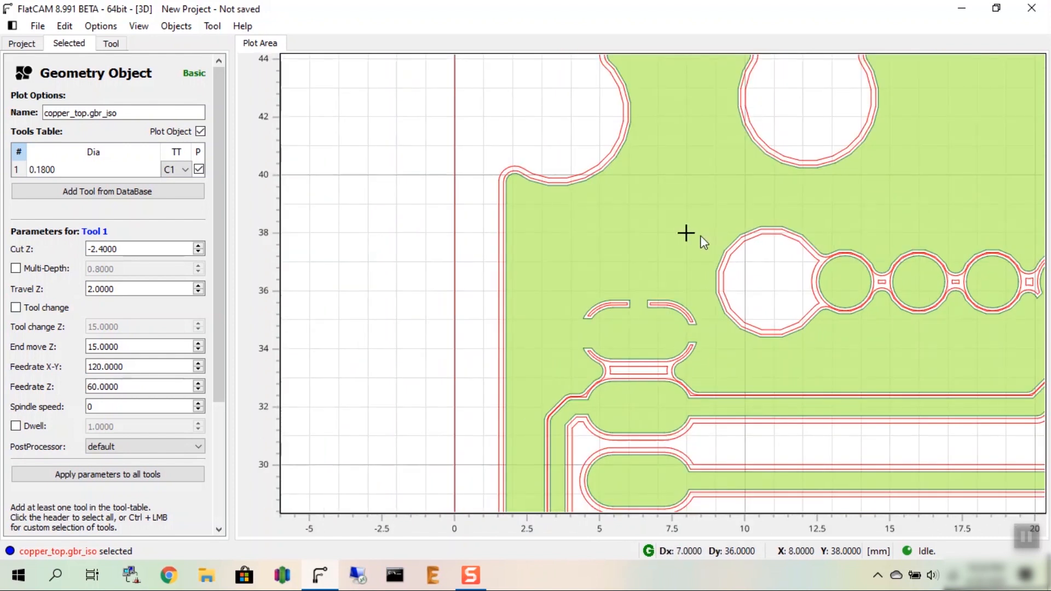
pyautogui.scroll(3, 769, 246)
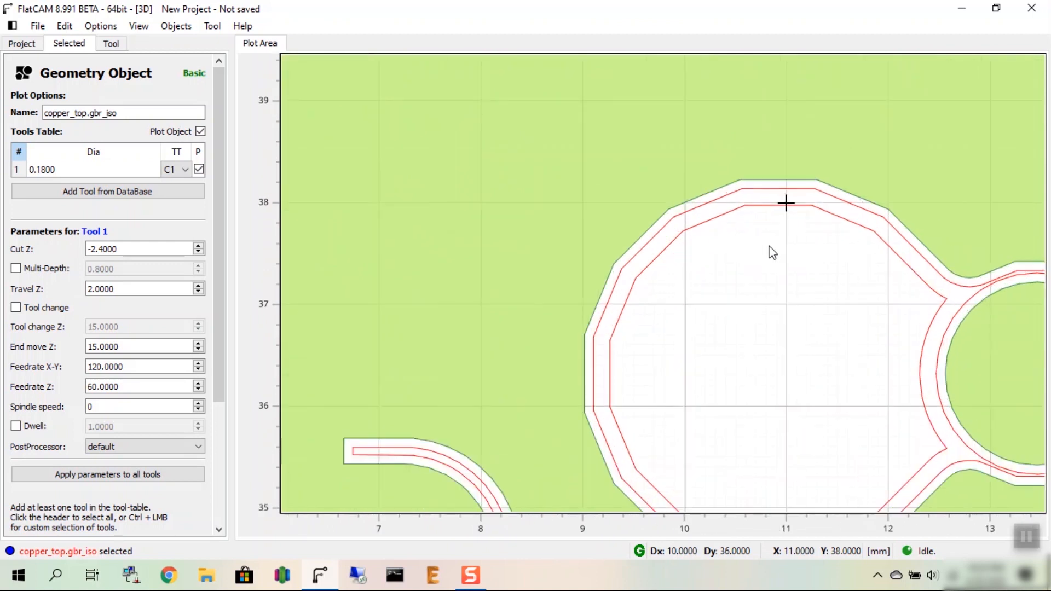
pyautogui.scroll(-1, 771, 252)
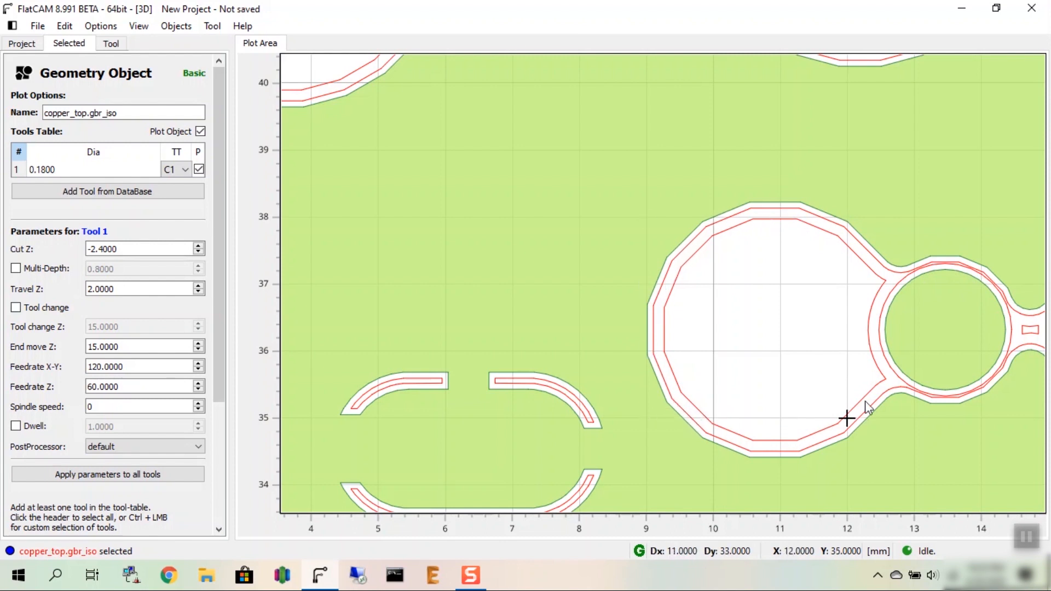
pyautogui.scroll(-2, 656, 407)
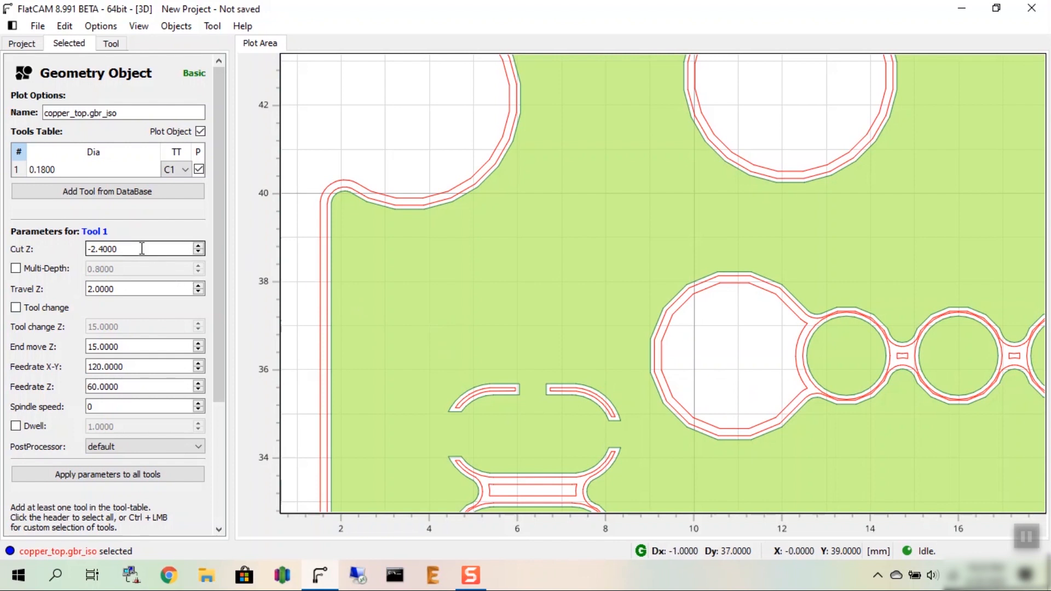
# Step: Set the Cut Z of the isolation geometry's 0.18 mm tool to -0.06 mm
pyautogui.moveTo(140, 248)
pyautogui.mouseDown()
pyautogui.moveTo(93, 249)
pyautogui.moveTo(198, 234)
pyautogui.moveTo(162, 248)
pyautogui.mouseUp()
pyautogui.write('-0.06')
pyautogui.moveTo(150, 248); pyautogui.dragTo(84, 246)
pyautogui.click(113, 247)
pyautogui.press('BackSpace')
pyautogui.write('7')
pyautogui.press('BackSpace')
pyautogui.write('6')
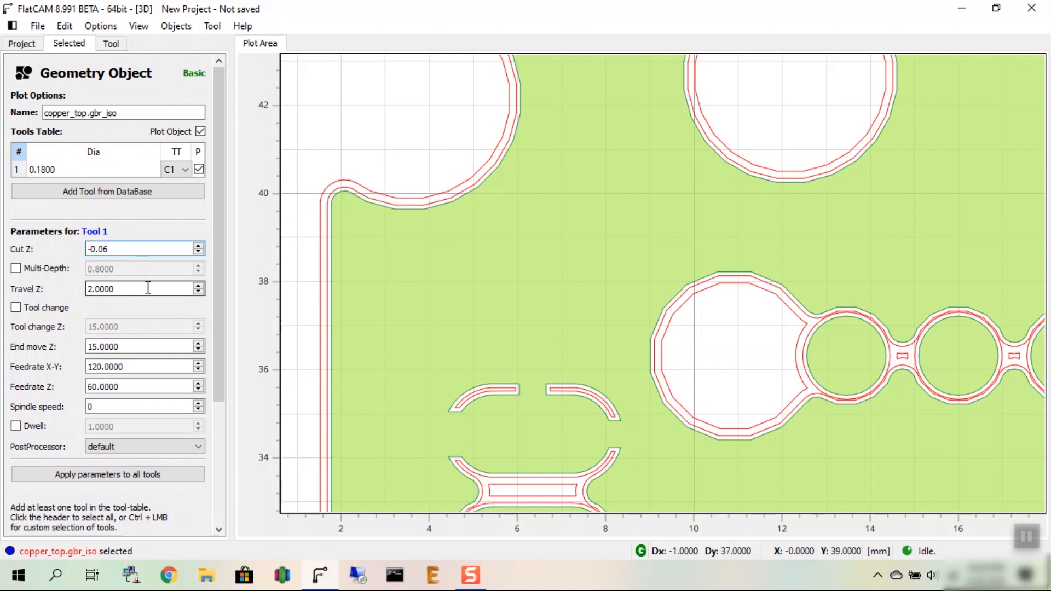
pyautogui.click(148, 289)
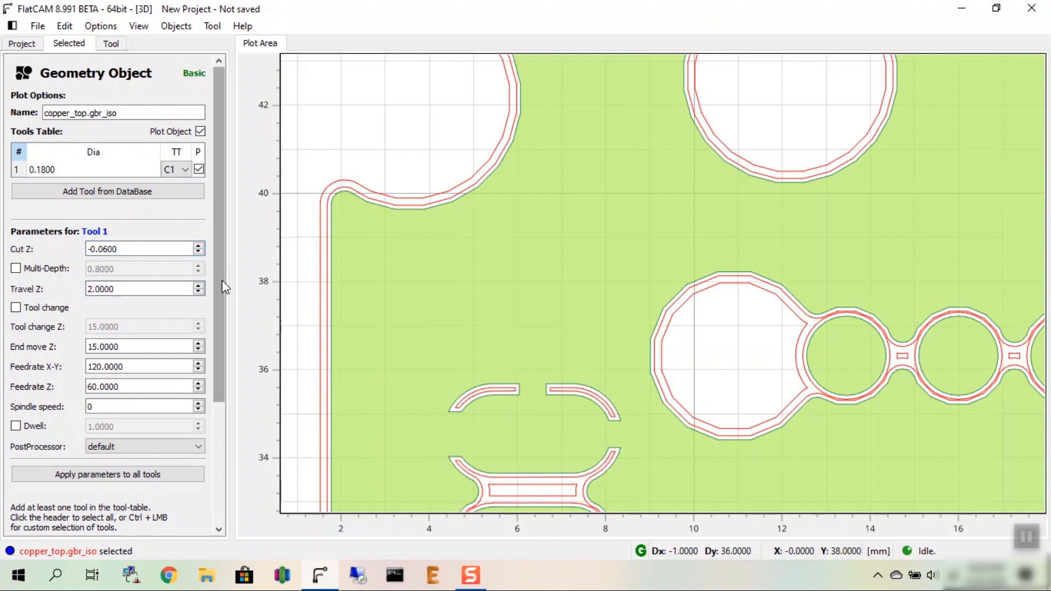
# Step: Generate the CNC job from the isolation geometry and save its G-code as copper_top.gbr_iso_cnc.nc in the Work folder, replacing the existing file
pyautogui.moveTo(221, 281); pyautogui.dragTo(204, 391)
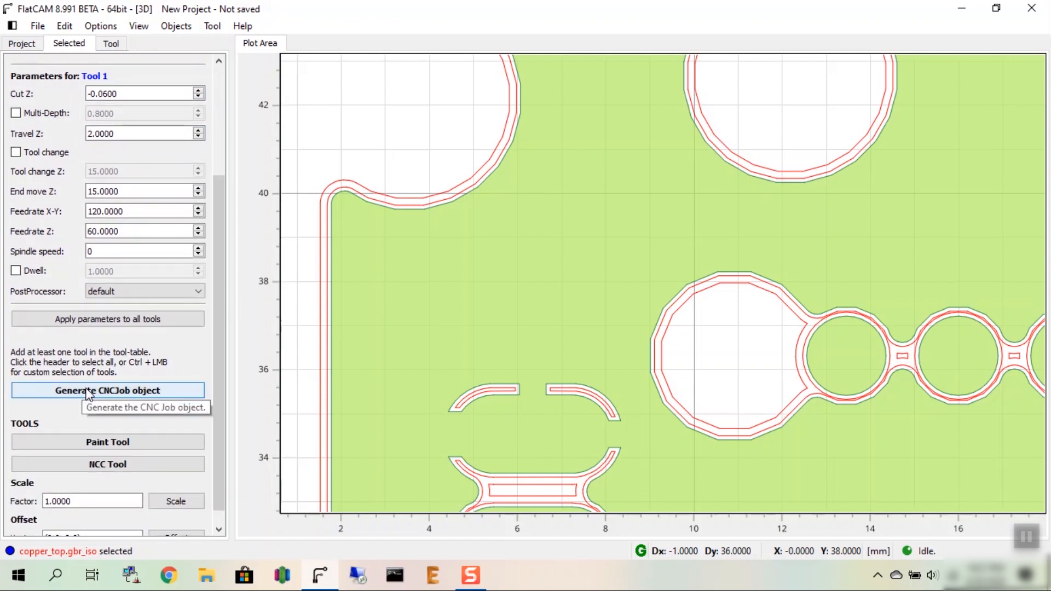
pyautogui.click(90, 392)
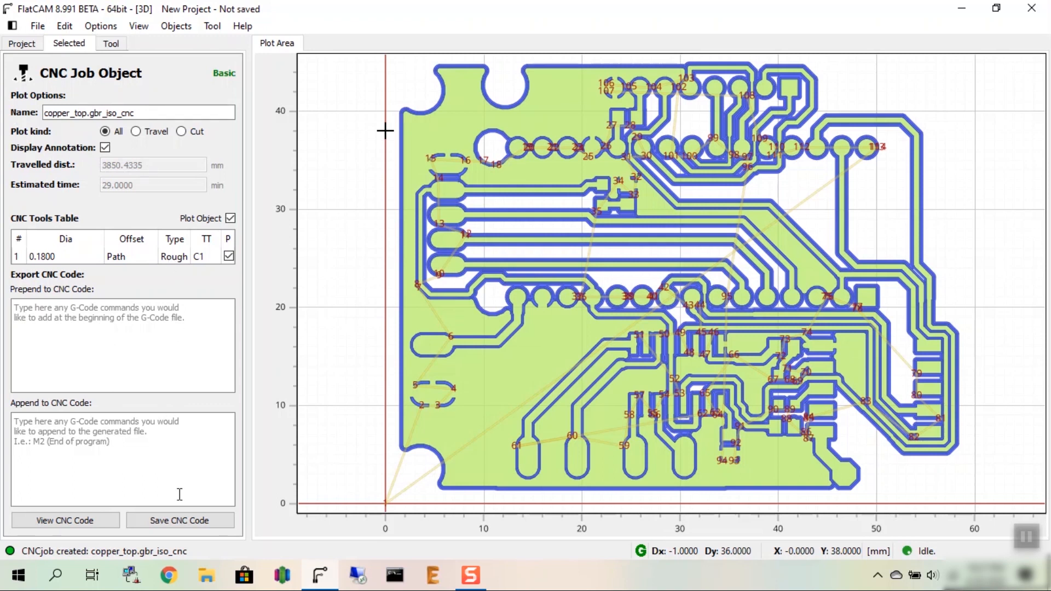
pyautogui.click(176, 521)
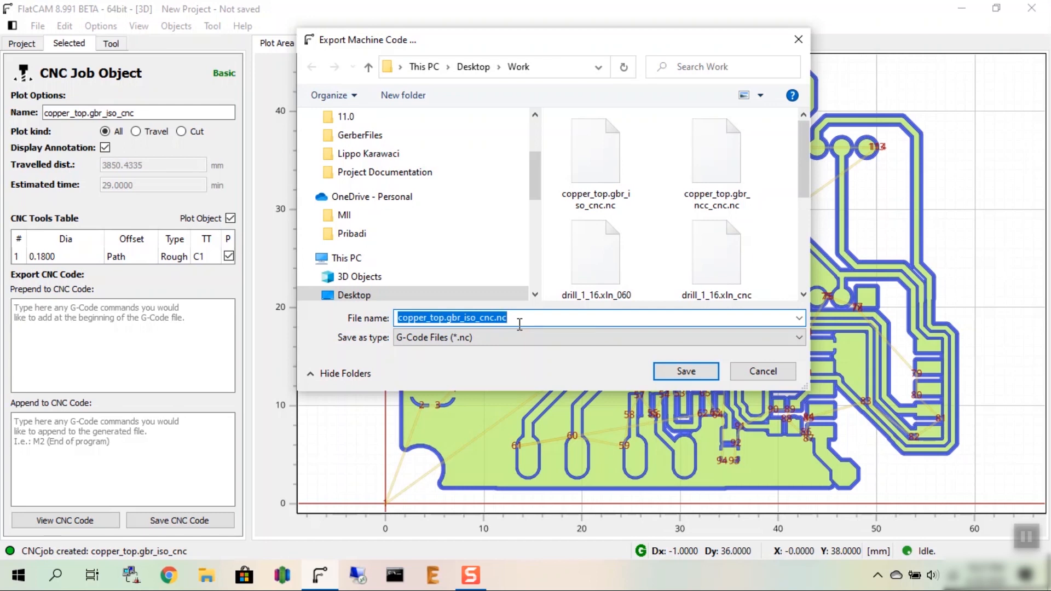
pyautogui.click(693, 375)
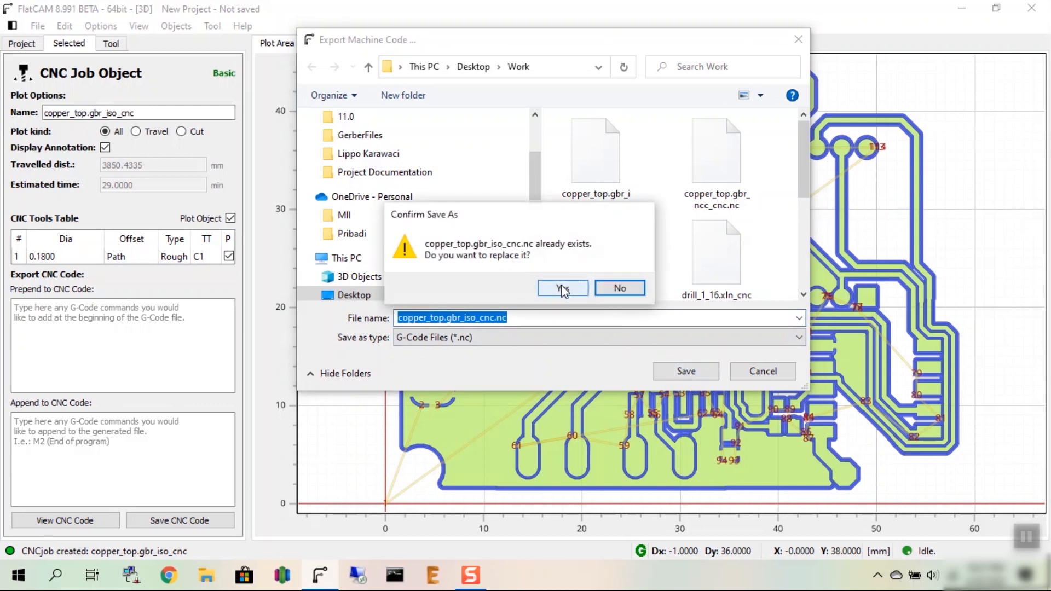
pyautogui.click(563, 288)
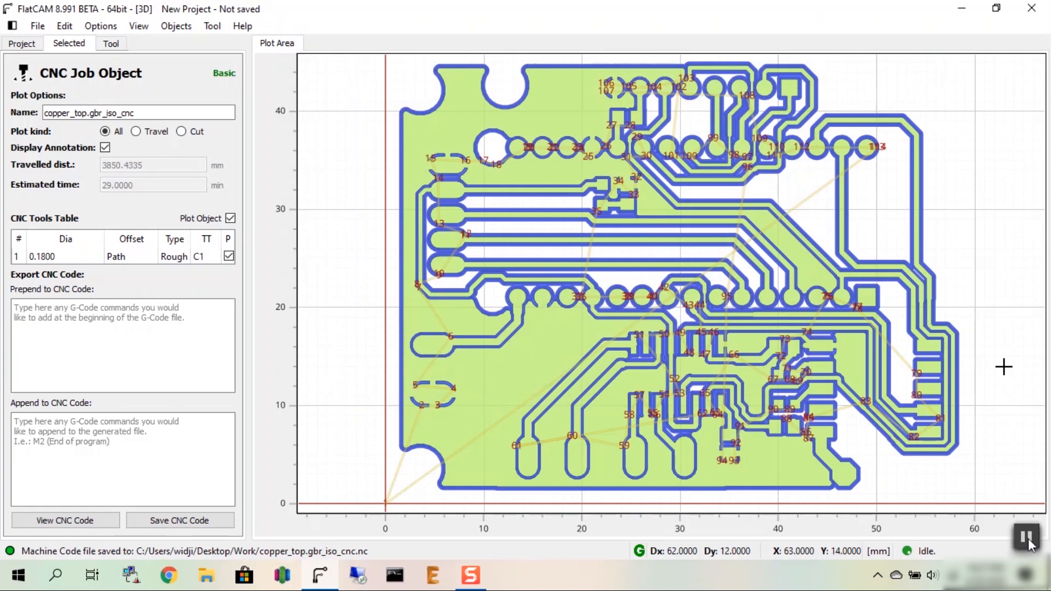
# Step: Review the top copper's Gerber, geometry and CNC job objects in the project list
pyautogui.click(17, 46)
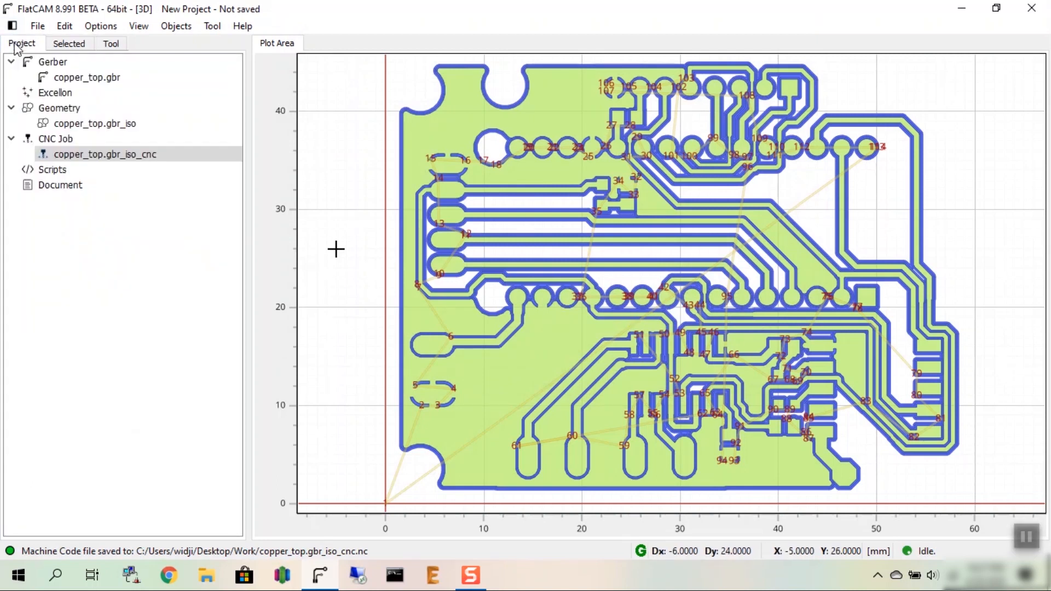
pyautogui.click(67, 78)
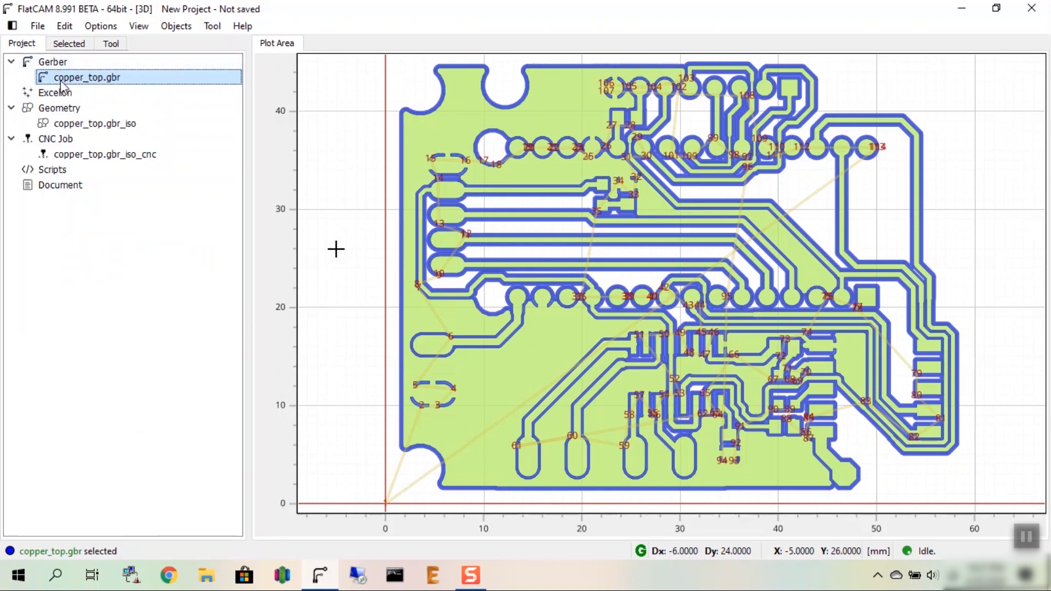
pyautogui.click(66, 124)
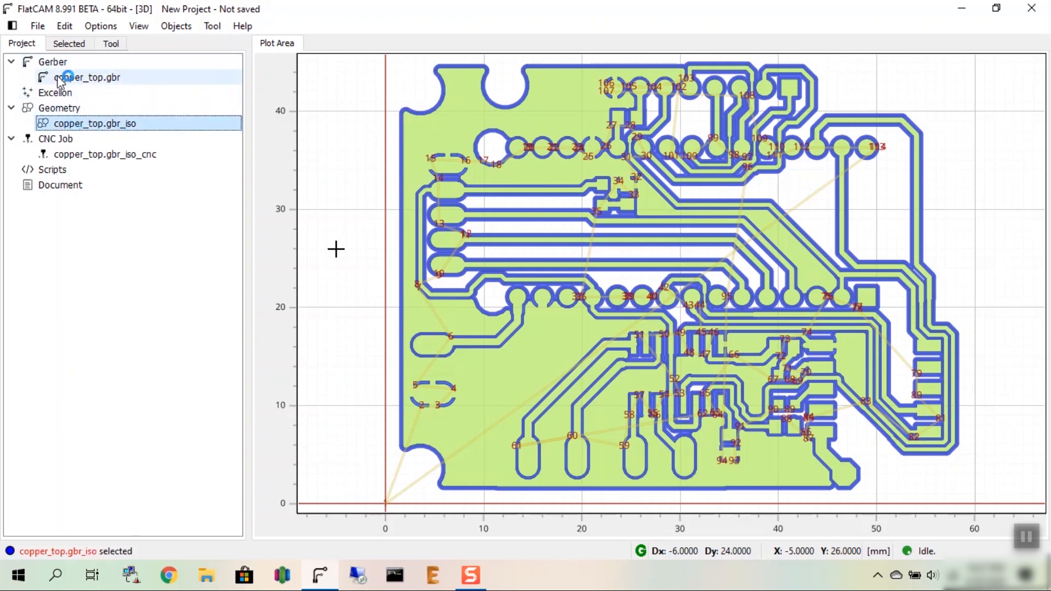
pyautogui.click(100, 159)
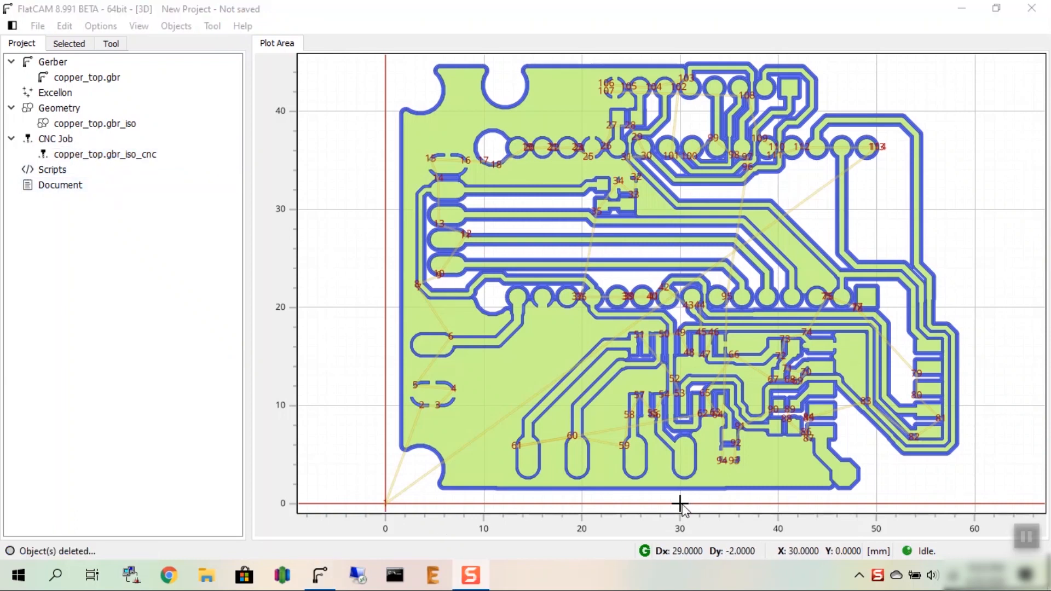
pyautogui.click(85, 80)
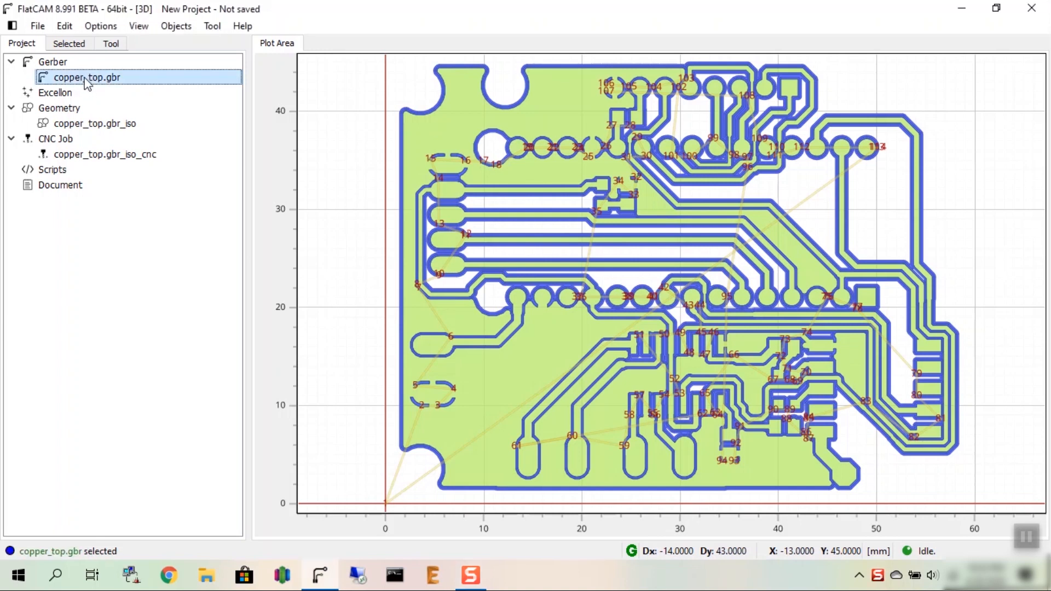
# Step: Open the Excellon drill file drill_1_16.xln from the DrillFiles folder
pyautogui.click(32, 32)
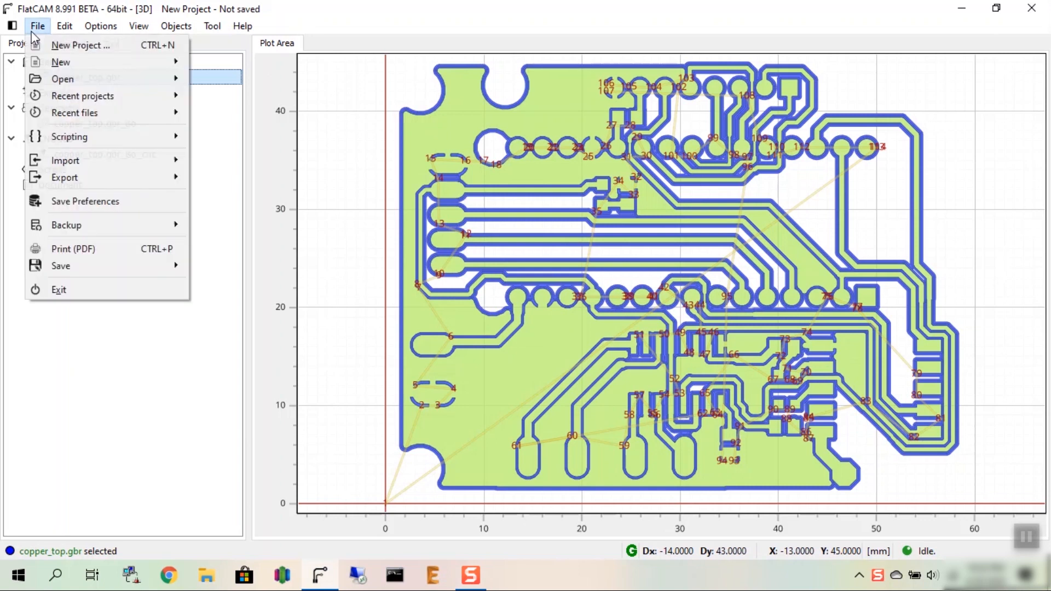
pyautogui.moveTo(115, 78)
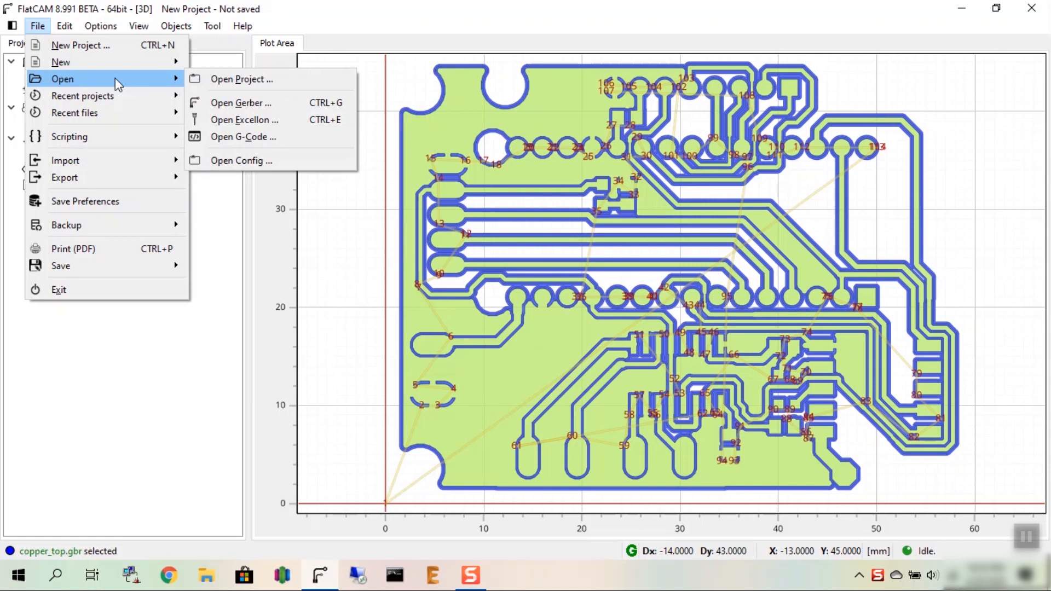
pyautogui.click(277, 124)
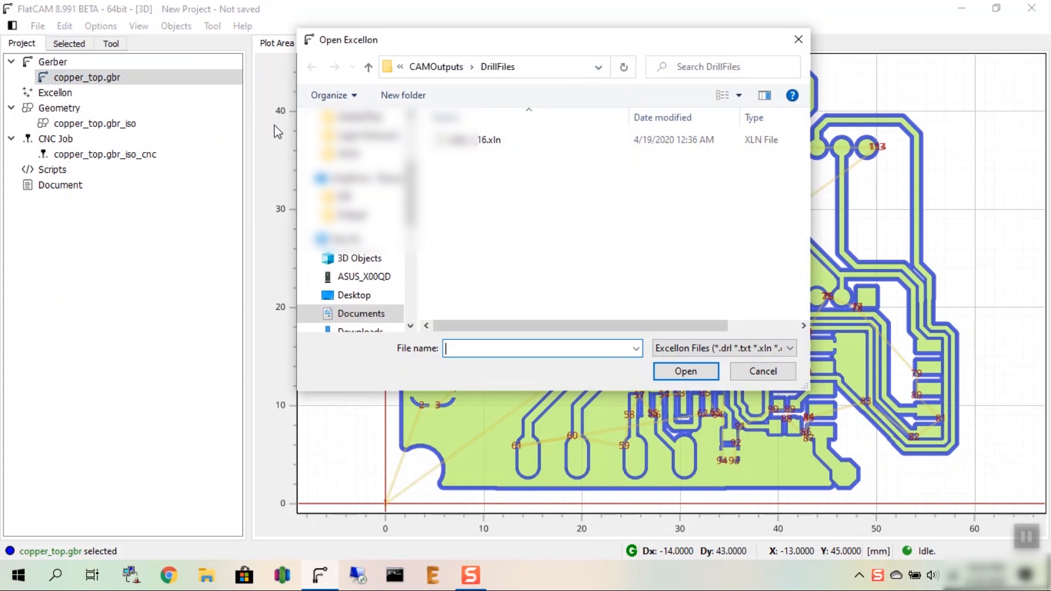
pyautogui.click(479, 144)
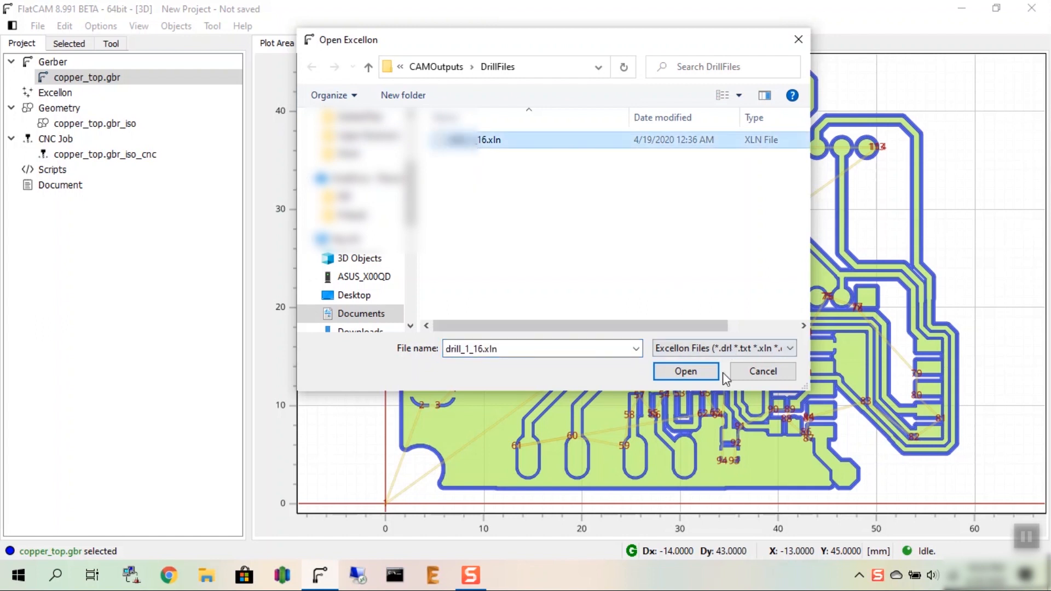
pyautogui.click(672, 374)
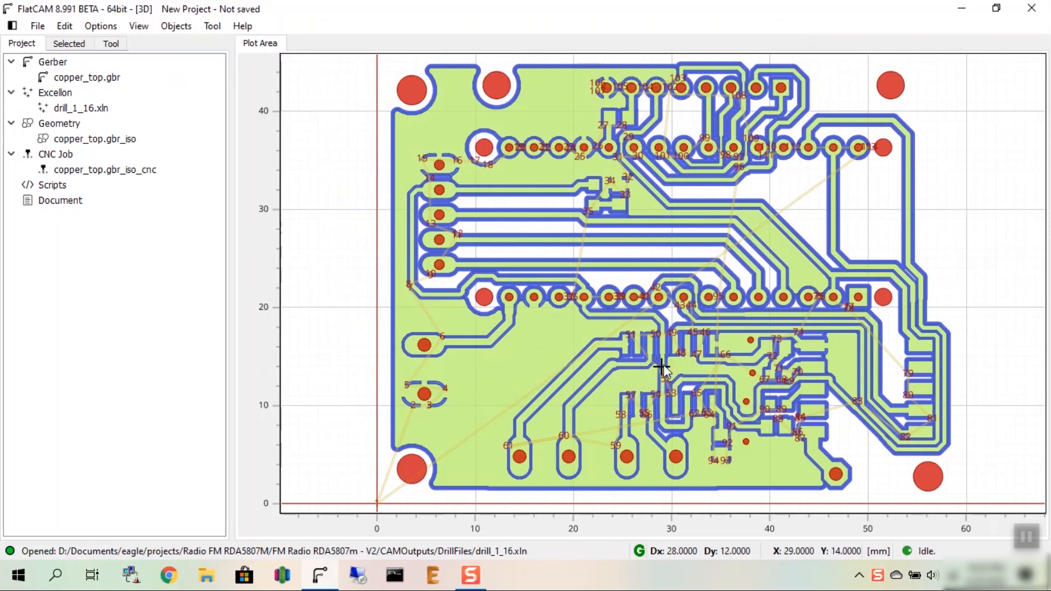
# Step: Open the properties of drill_1_16.xln and check the drill diameters and hole counts in its tools table
pyautogui.click(53, 107)
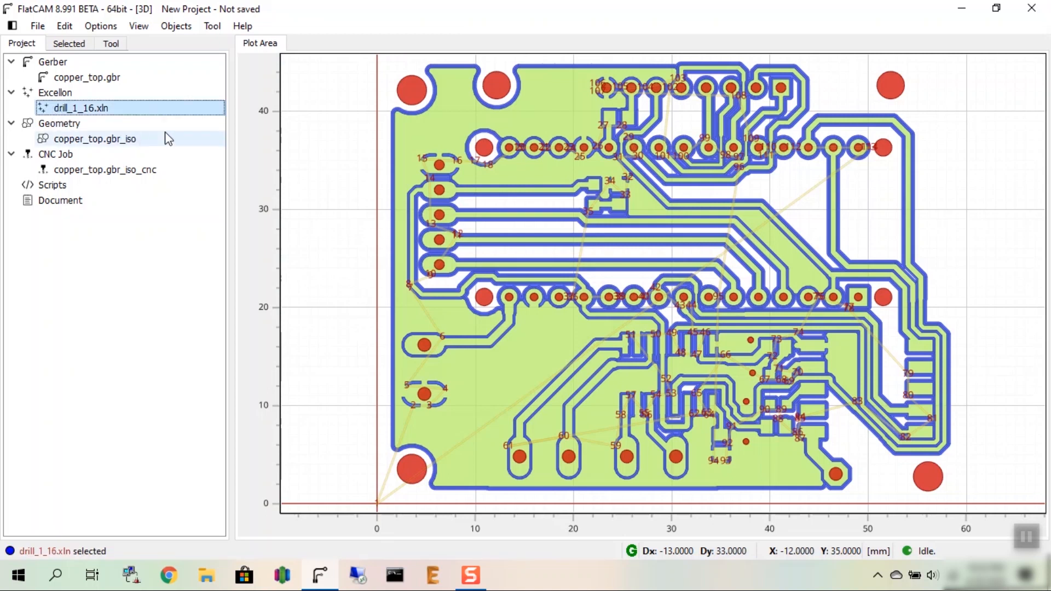
pyautogui.click(69, 45)
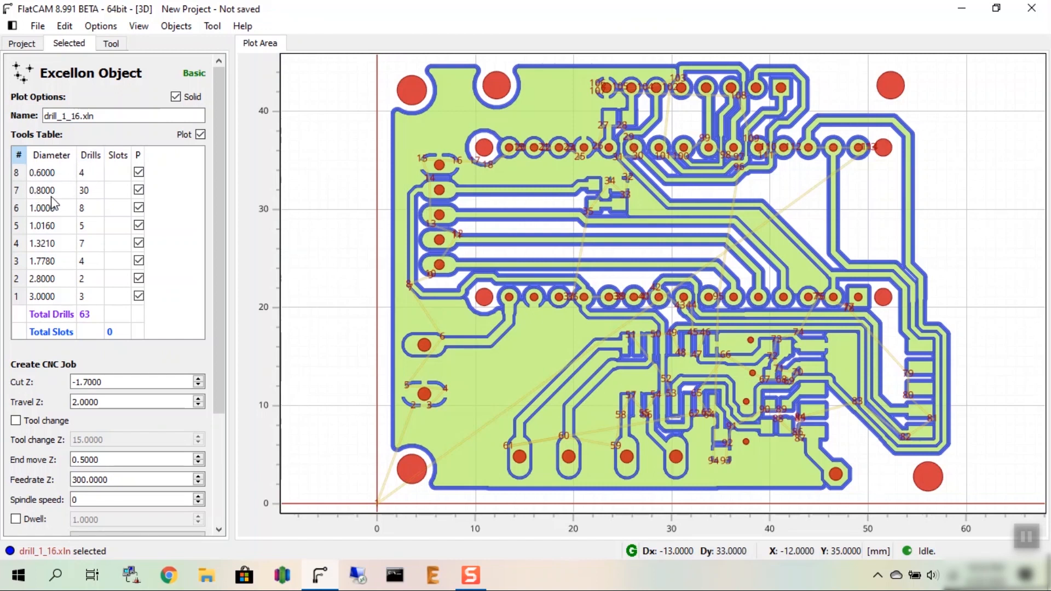
pyautogui.click(84, 195)
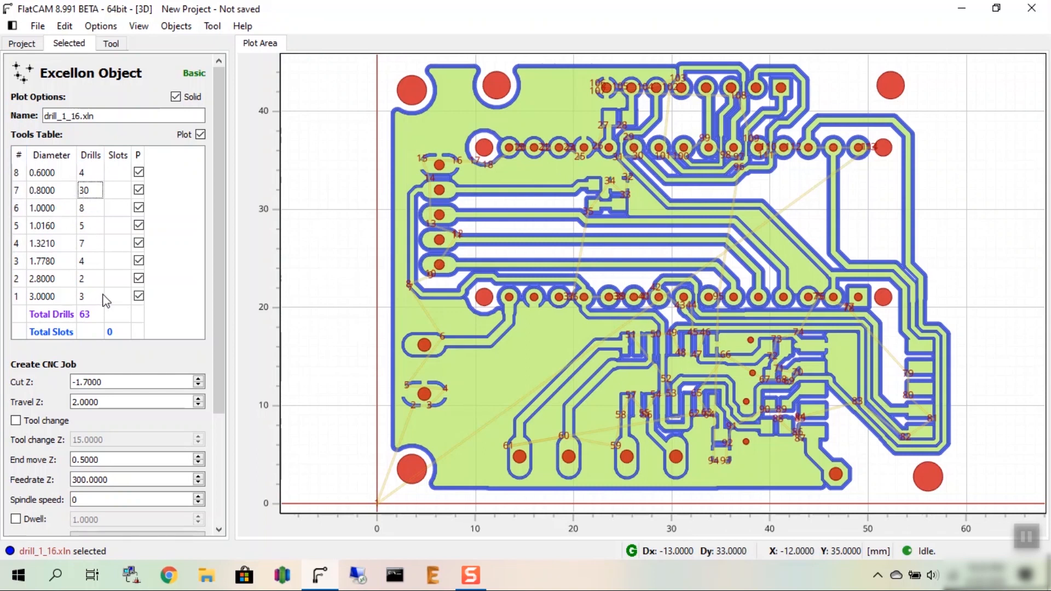
pyautogui.click(40, 175)
pyautogui.click(45, 193)
pyautogui.click(47, 210)
pyautogui.click(37, 244)
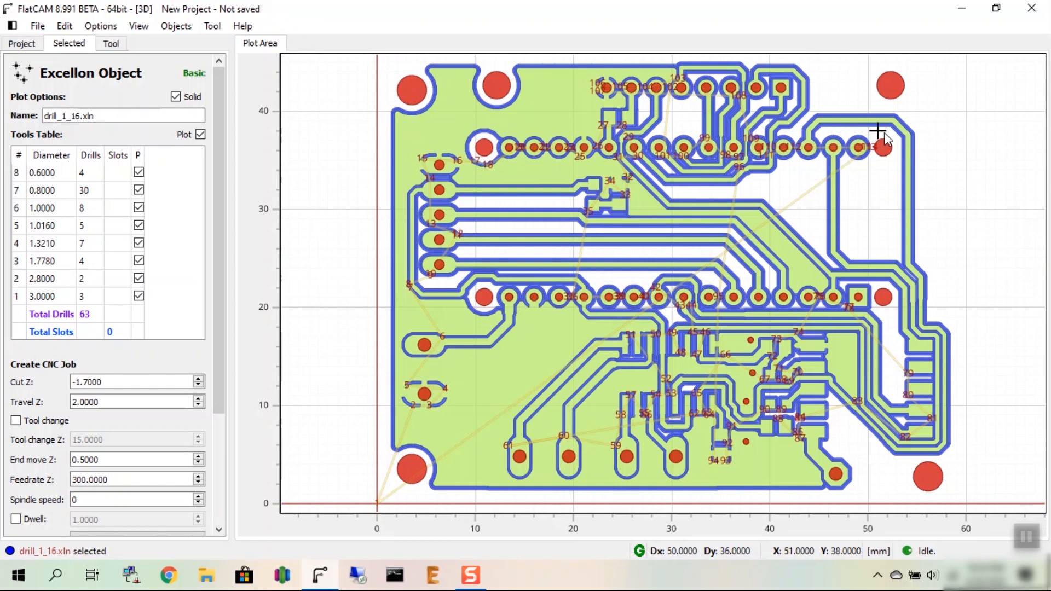
# Step: Select the 0.6 mm drill in the tools table of drill_1_16.xln and set the cut depth Z to -2 mm
pyautogui.click(139, 296)
pyautogui.click(139, 296)
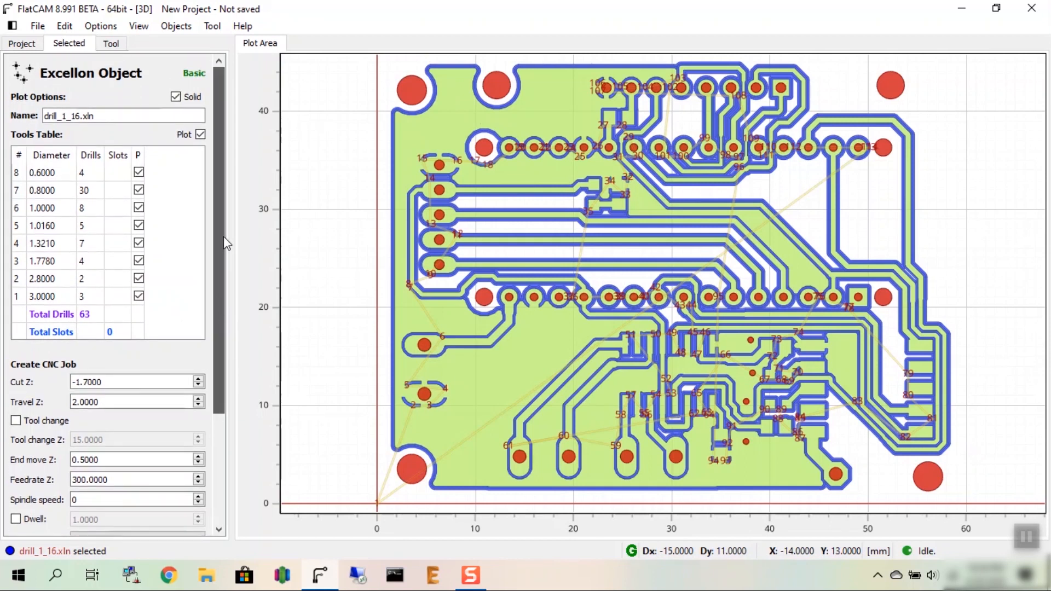
pyautogui.click(17, 175)
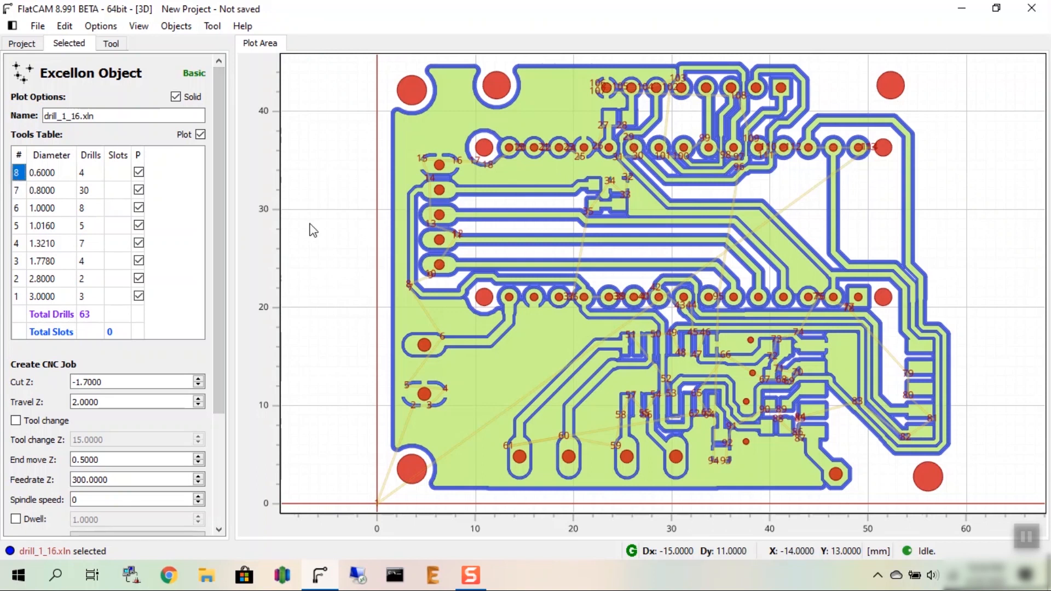
pyautogui.moveTo(223, 132); pyautogui.dragTo(214, 227)
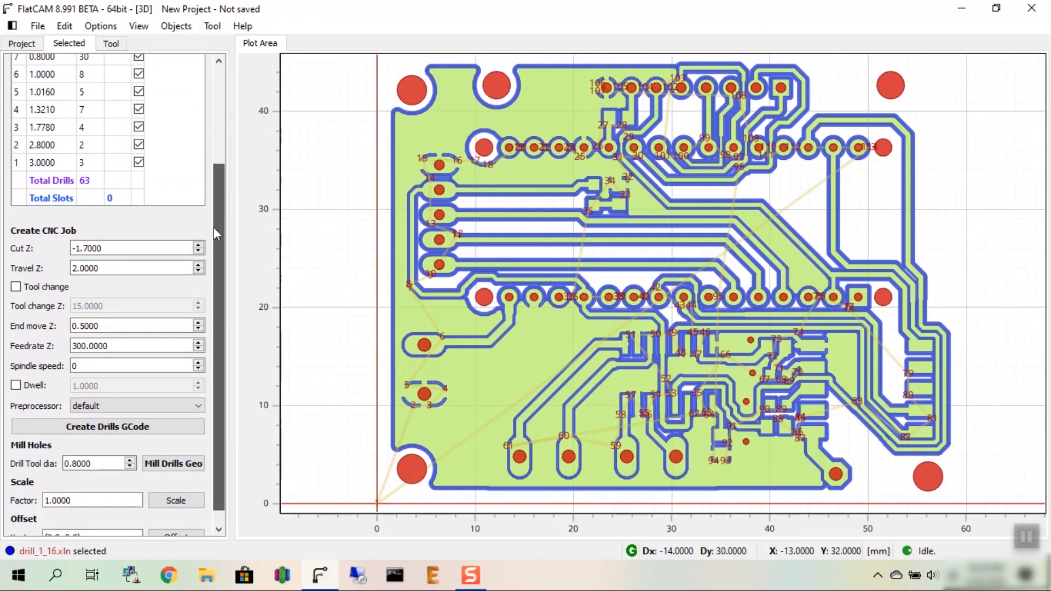
pyautogui.click(120, 248)
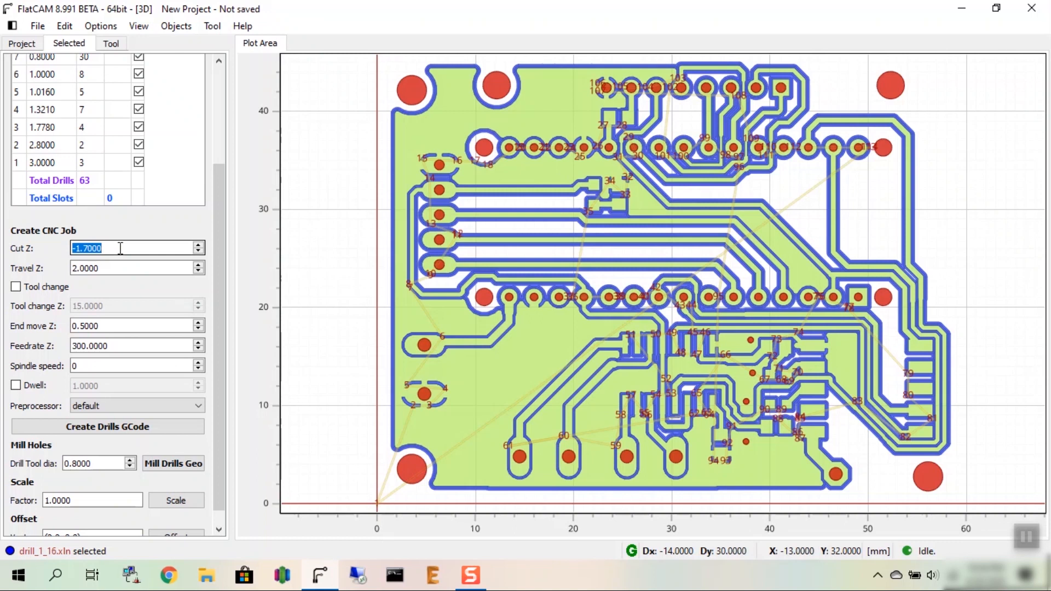
pyautogui.write('-2')
pyautogui.click(124, 268)
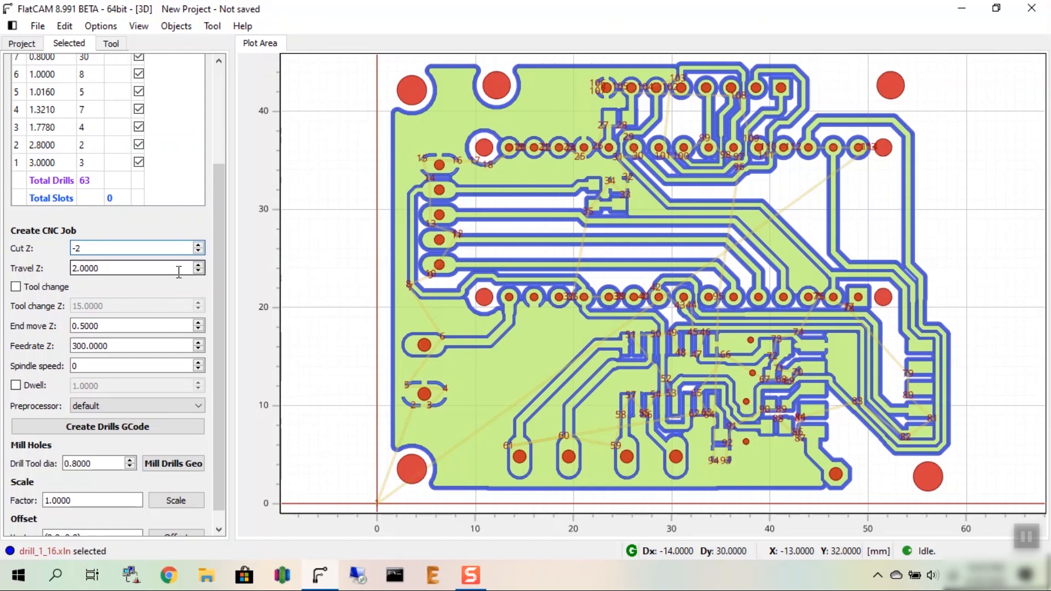
# Step: Set the drilling job's vertical feedrate (Feedrate Z) to 60
pyautogui.click(141, 346)
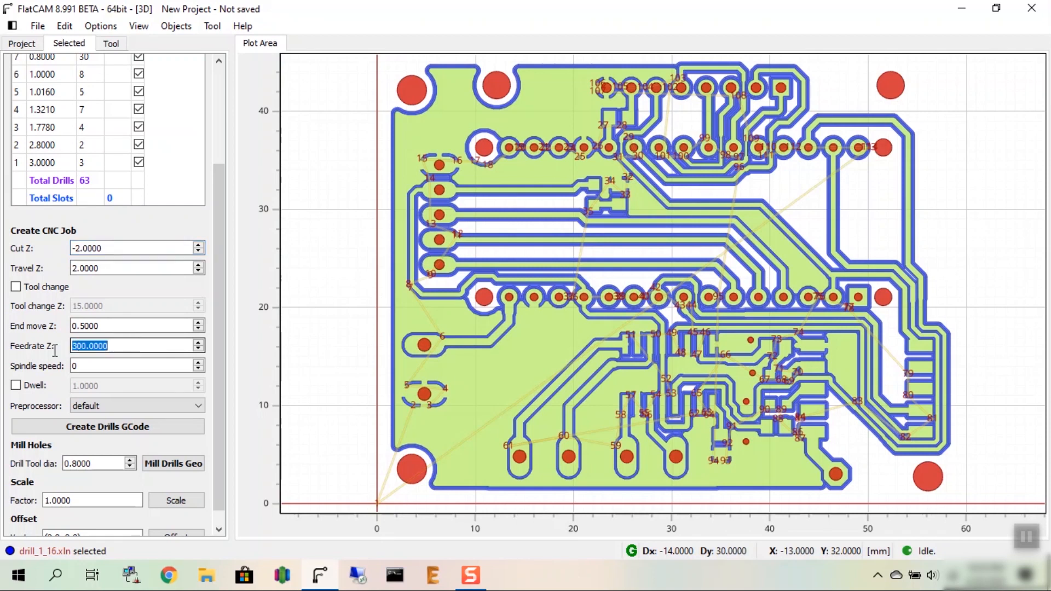
pyautogui.press('Home')
pyautogui.moveTo(72, 347); pyautogui.dragTo(134, 346)
pyautogui.write('60')
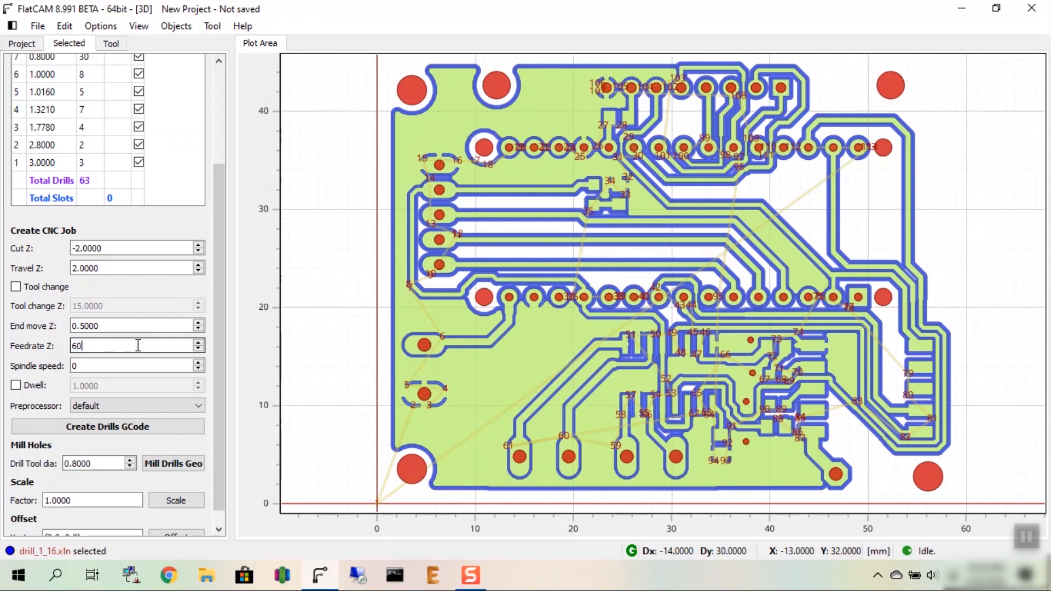
pyautogui.click(108, 368)
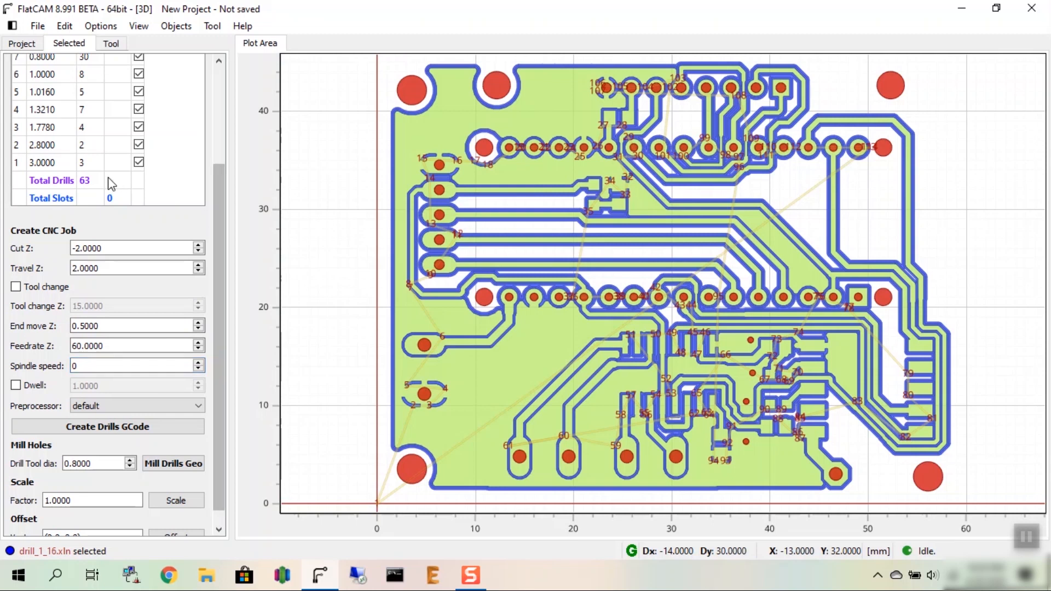
# Step: Generate the G-code for the 0.6 mm drills and save it as drill_1_16.xln_cnc_06.nc in the Work folder
pyautogui.click(127, 433)
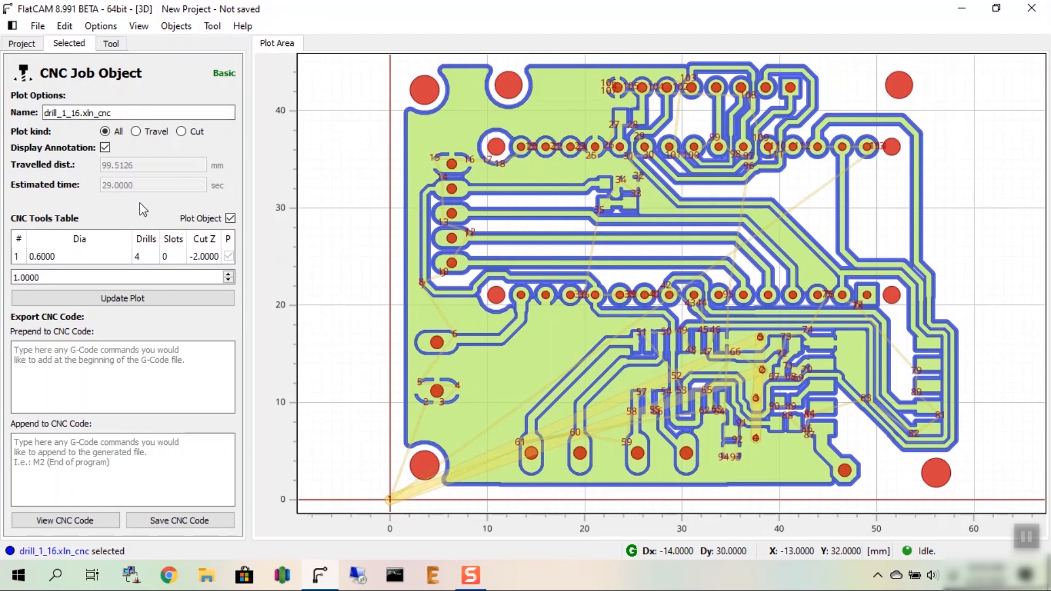
pyautogui.click(166, 521)
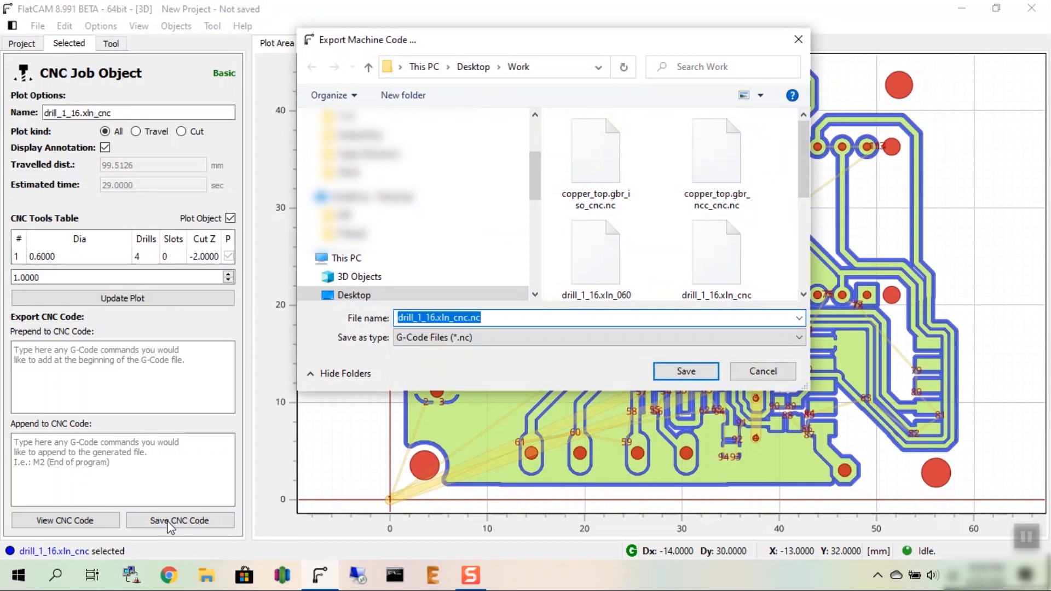
pyautogui.click(470, 318)
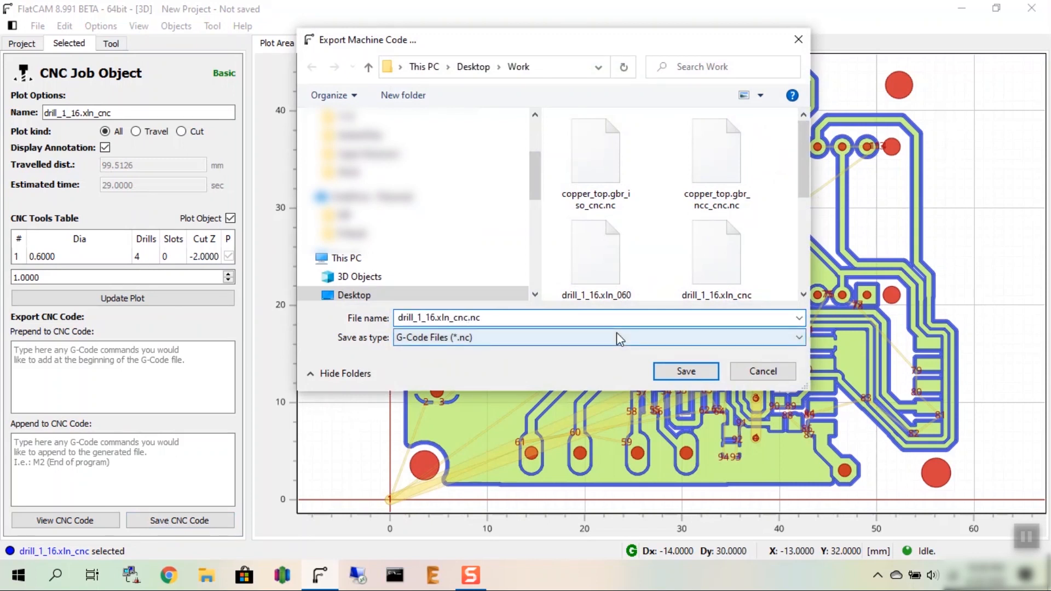
pyautogui.write('_06')
pyautogui.click(706, 370)
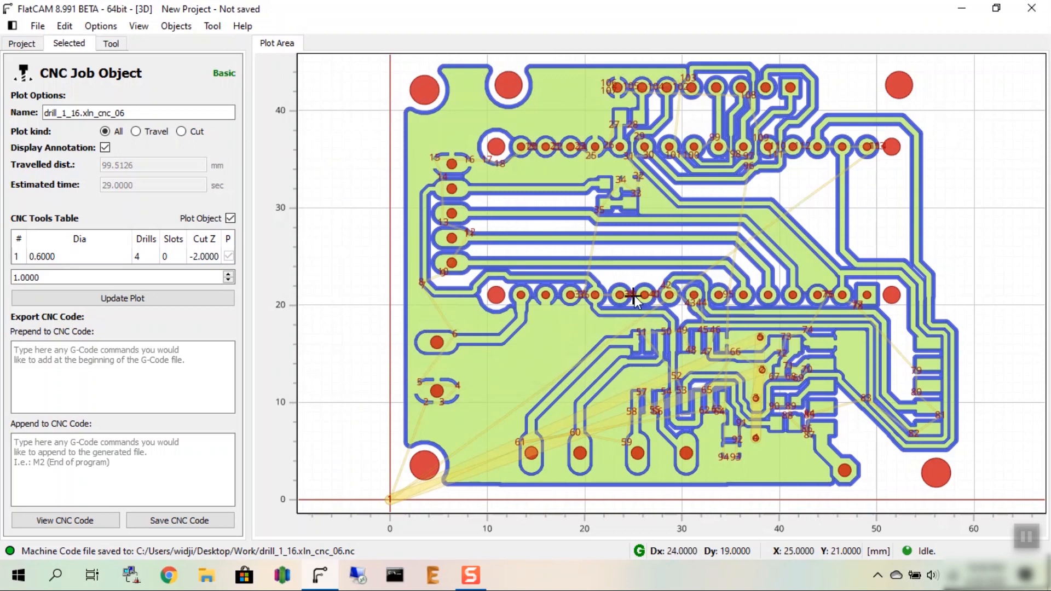
# Step: Return to the drill_1_16.xln Excellon object, select its 0.8 mm drill and generate the drilling G-code with the current settings
pyautogui.click(30, 45)
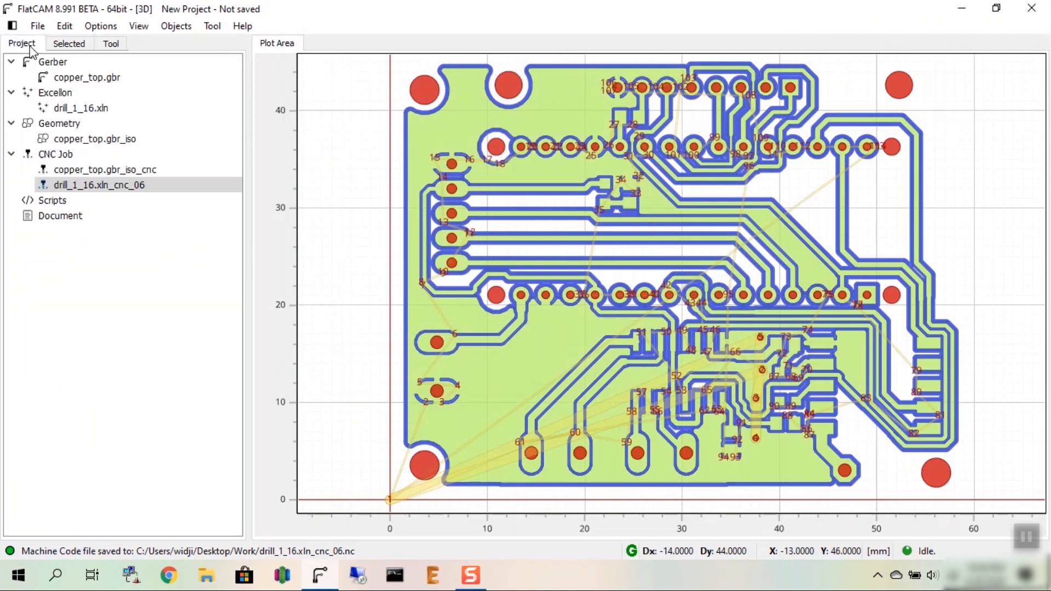
pyautogui.click(71, 109)
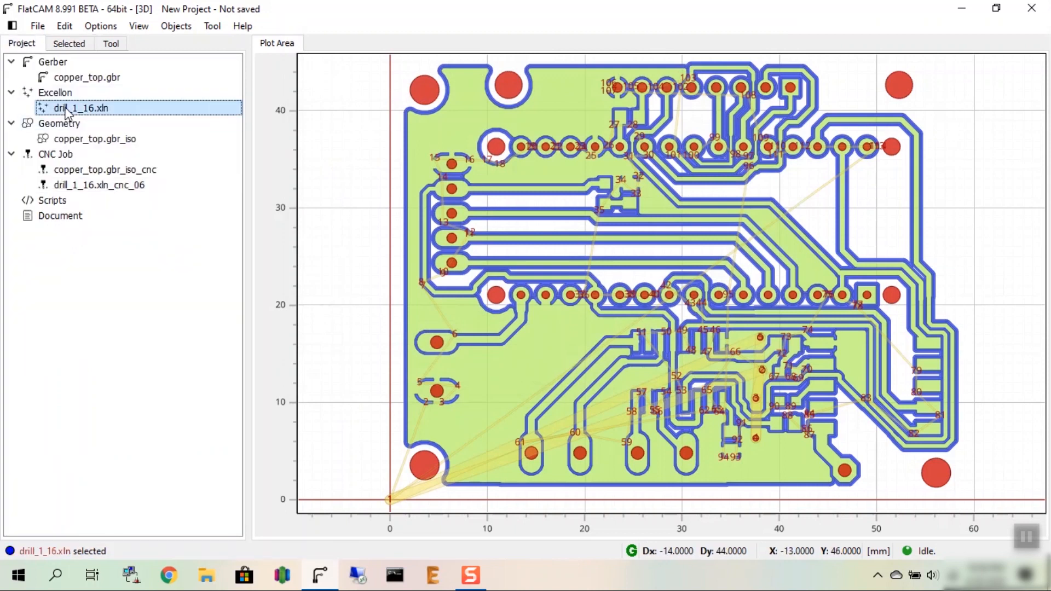
pyautogui.click(83, 48)
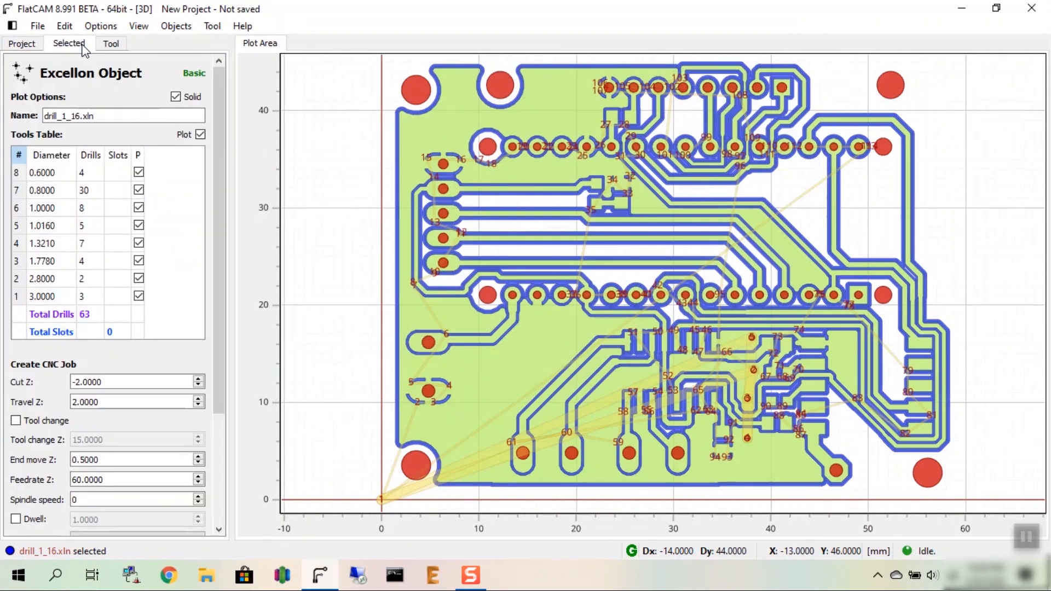
pyautogui.click(17, 191)
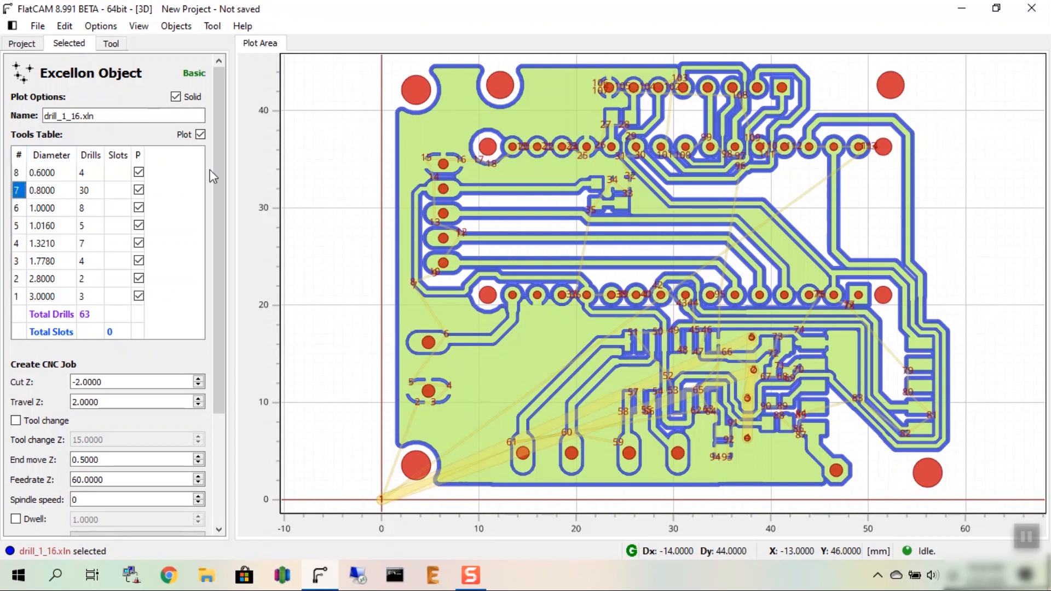
pyautogui.moveTo(222, 156); pyautogui.dragTo(215, 250)
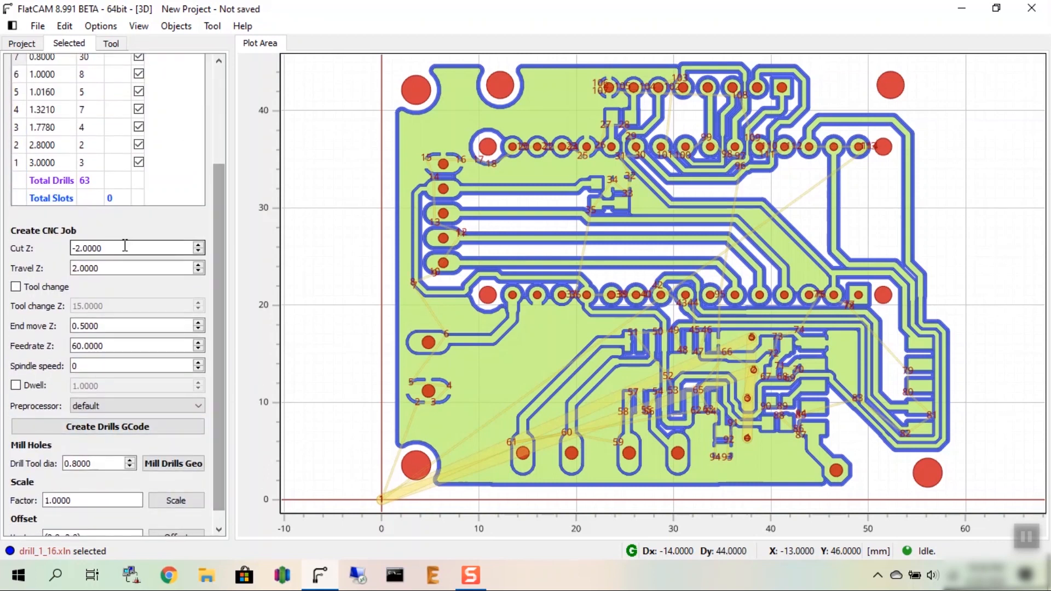
pyautogui.click(125, 247)
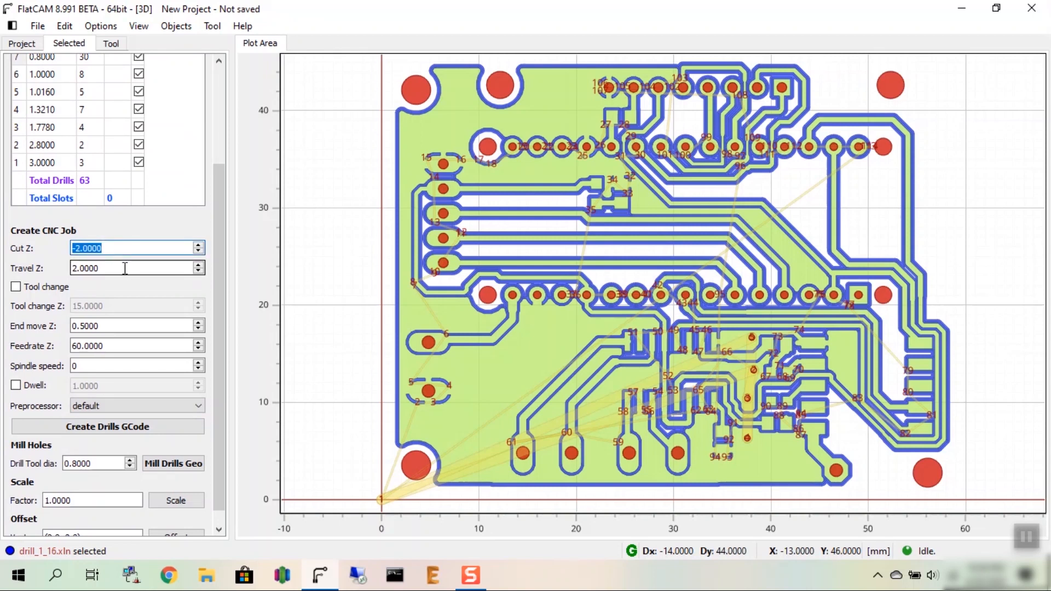
pyautogui.click(124, 268)
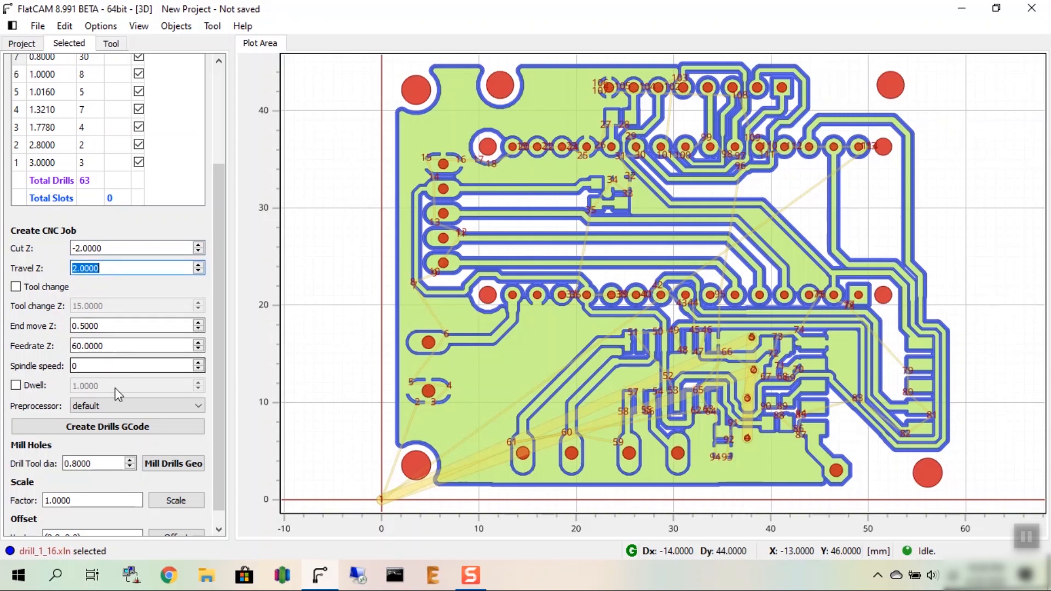
pyautogui.click(111, 431)
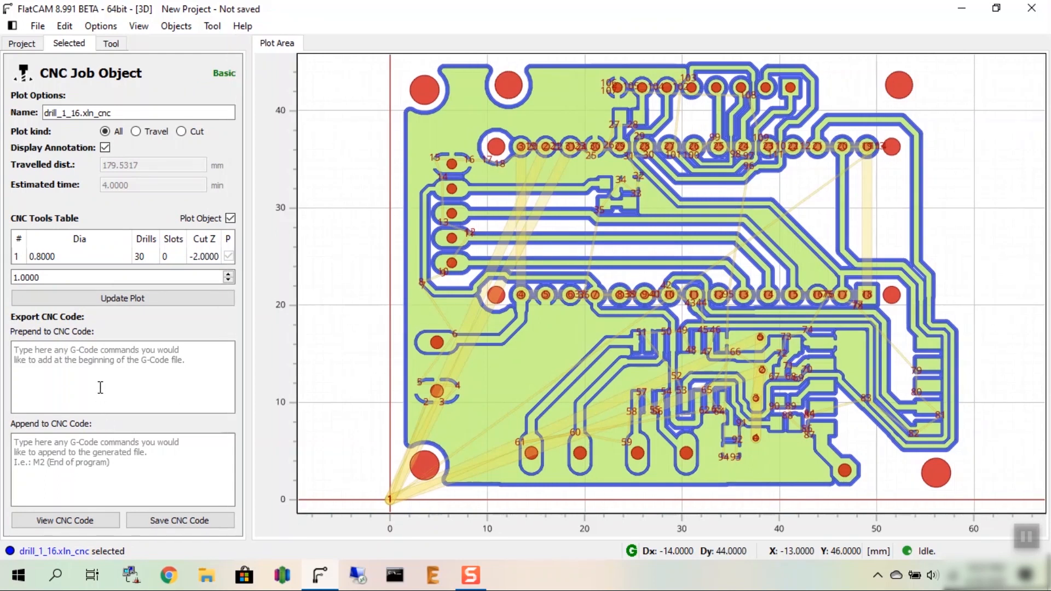
# Step: Save the 0.8 mm drilling G-code as drill_1_16.xln_cnc_08.nc in the Work folder
pyautogui.click(151, 521)
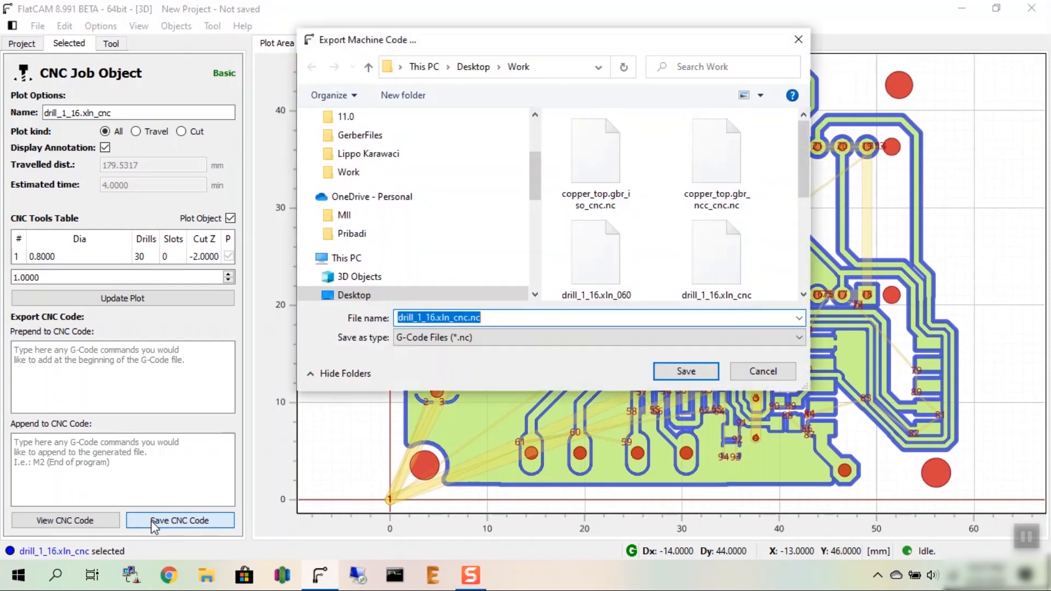
pyautogui.click(469, 318)
pyautogui.write('_')
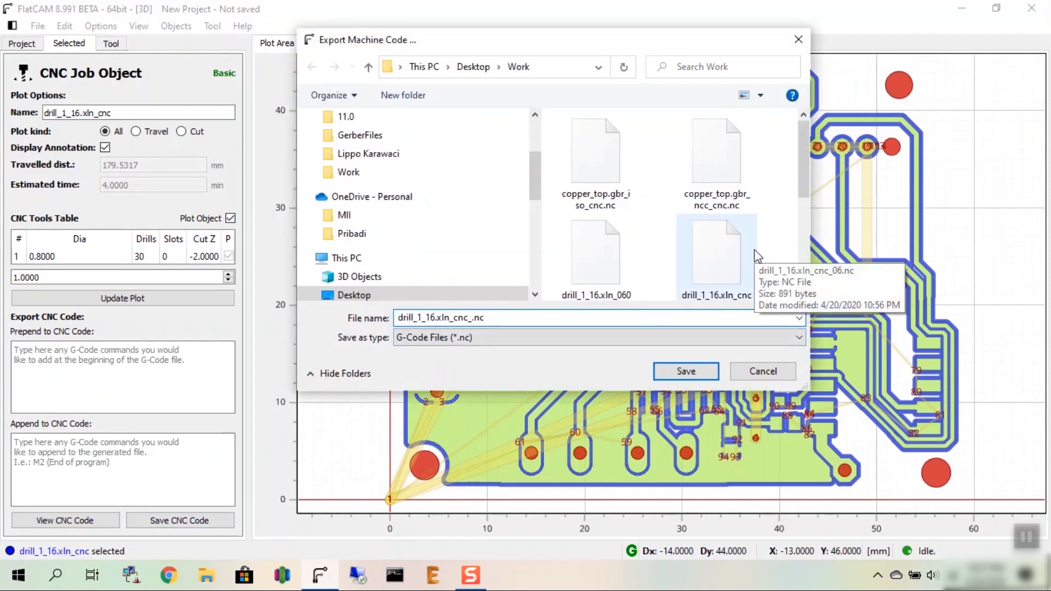
pyautogui.write('08')
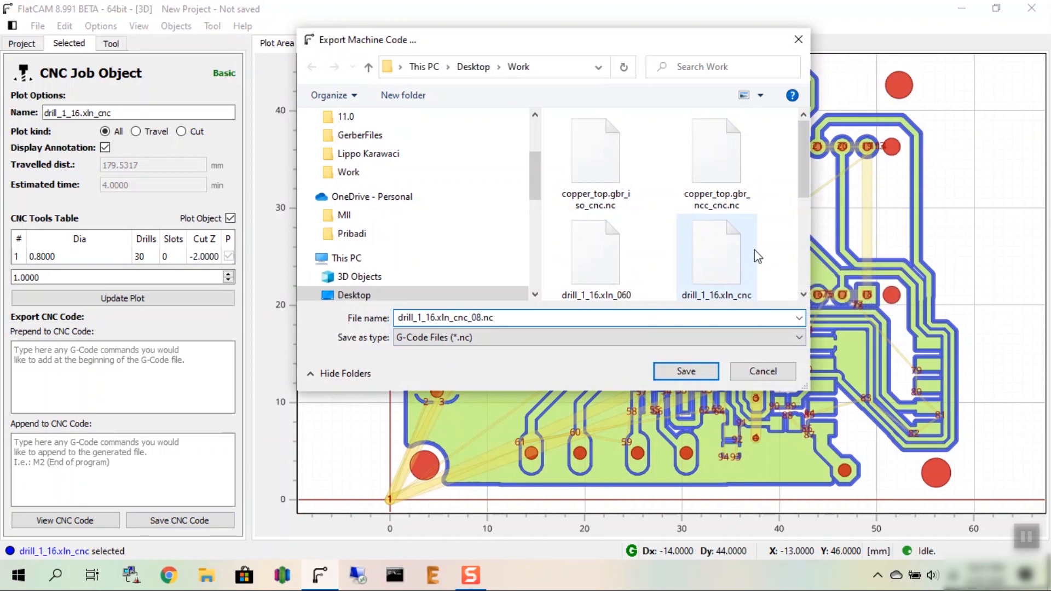
pyautogui.click(703, 371)
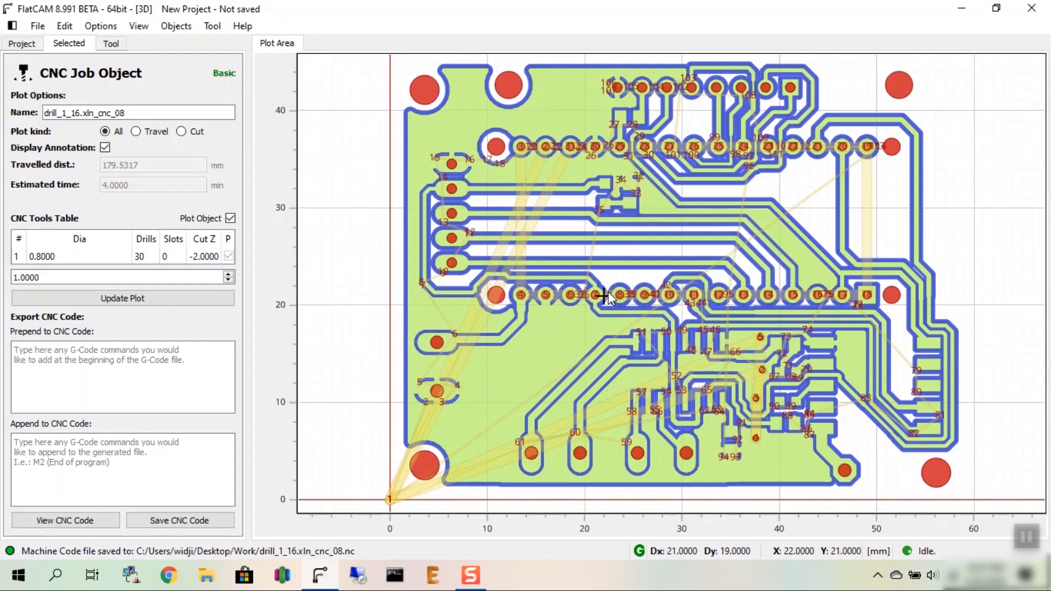
# Step: Reopen the properties of drill_1_16.xln, check the remaining drill diameters in its tools table and return to the project list
pyautogui.click(22, 44)
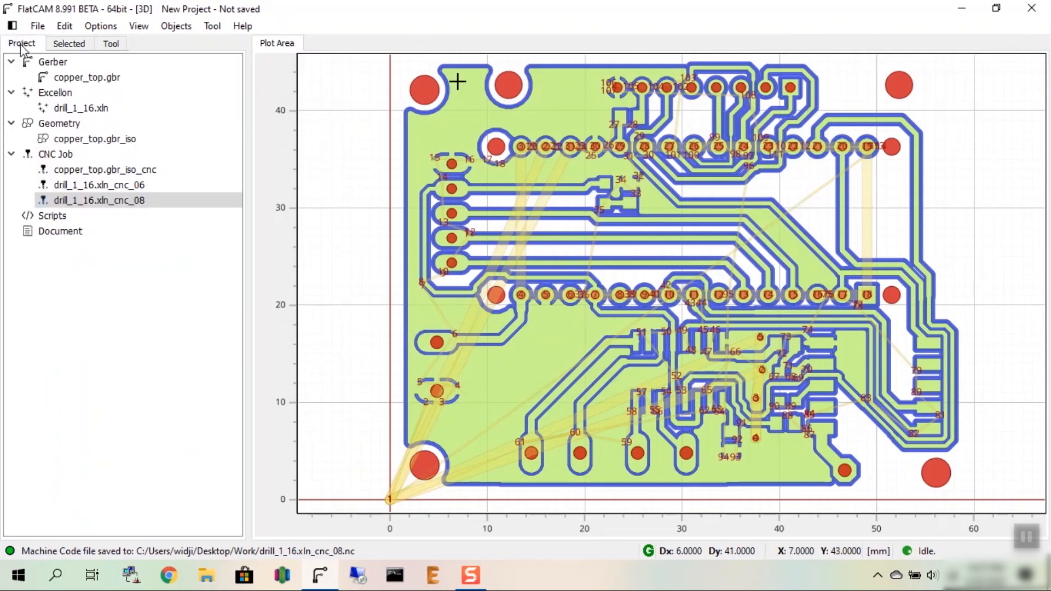
pyautogui.click(71, 108)
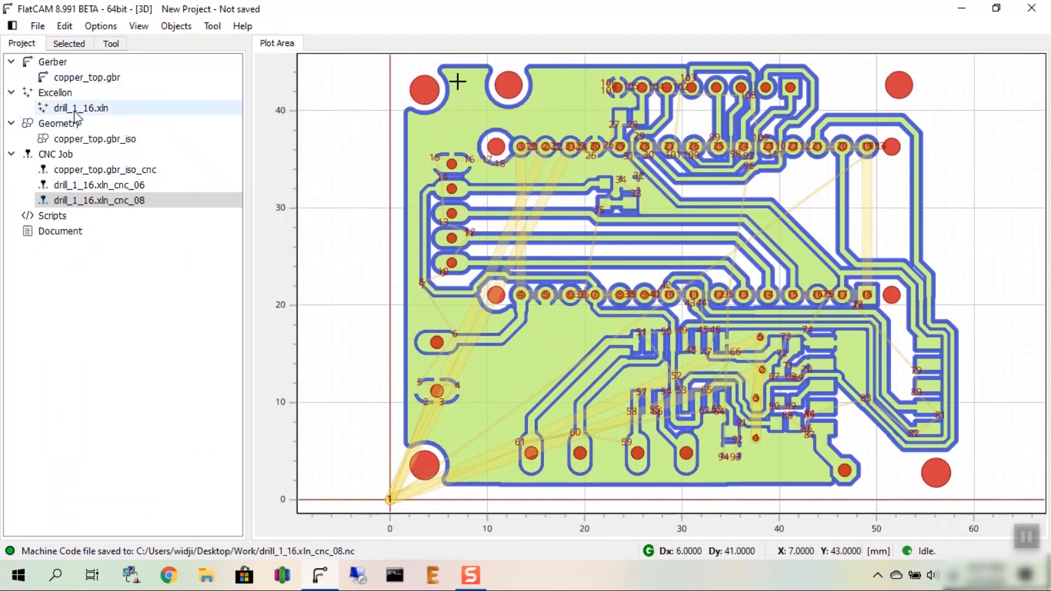
pyautogui.click(69, 46)
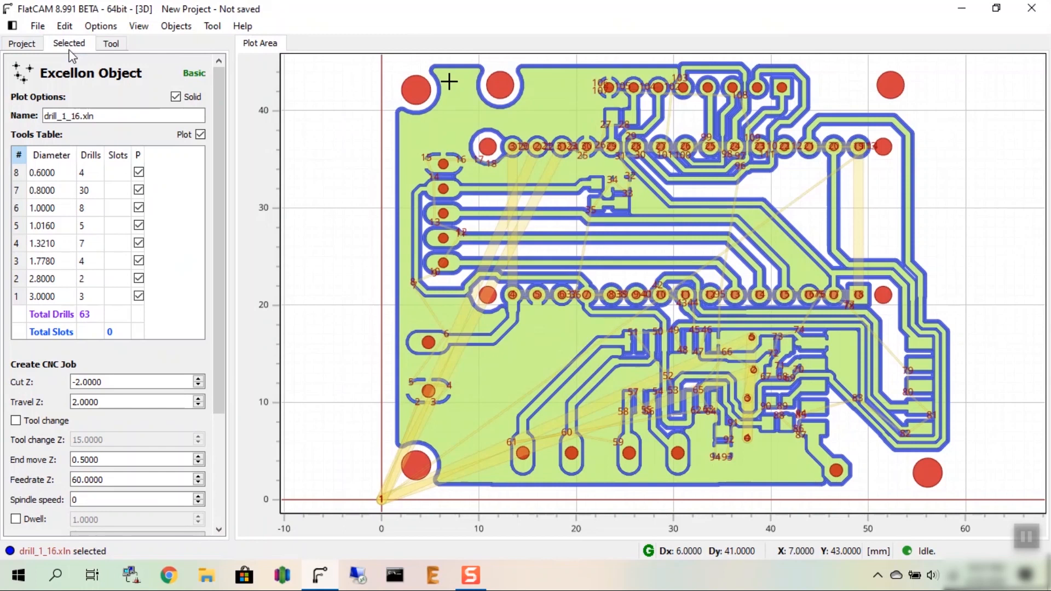
pyautogui.click(37, 265)
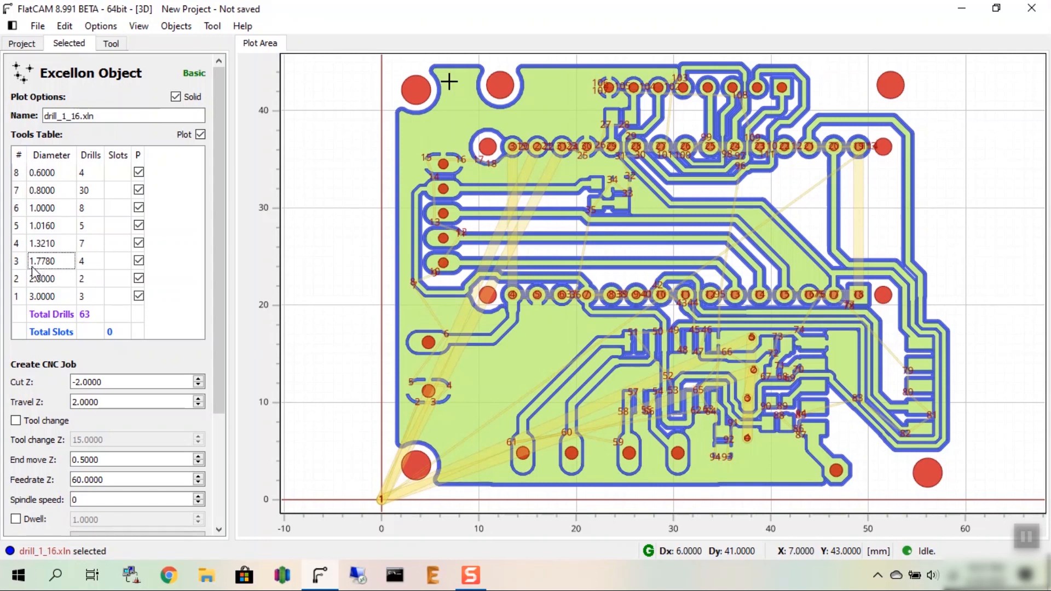
pyautogui.click(31, 48)
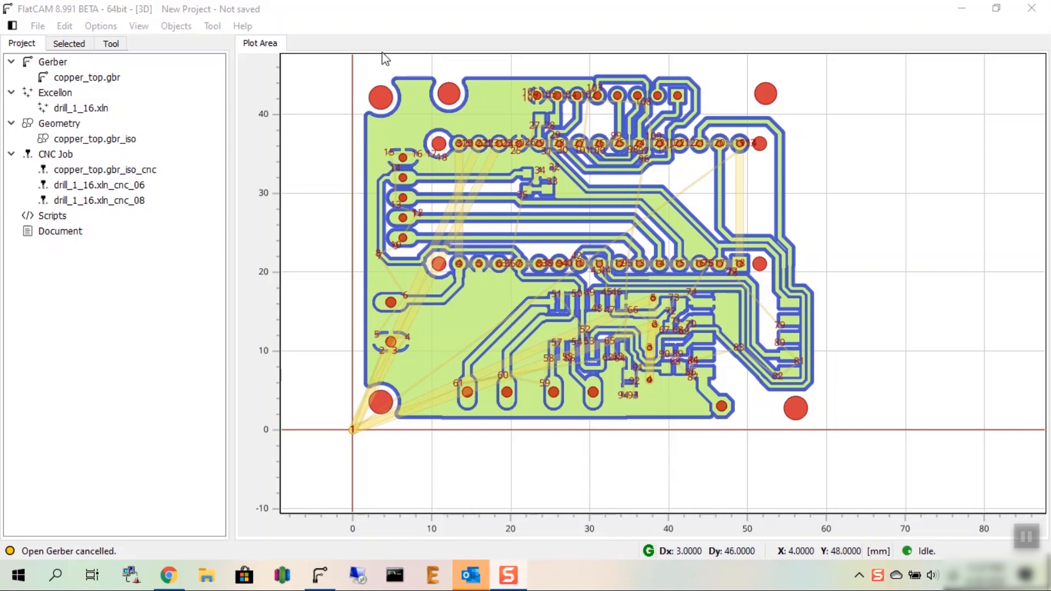
# Step: Open the board outline Gerber profile.gbr from the GerberFiles folder and select it in the project list
pyautogui.click(34, 27)
pyautogui.moveTo(66, 81)
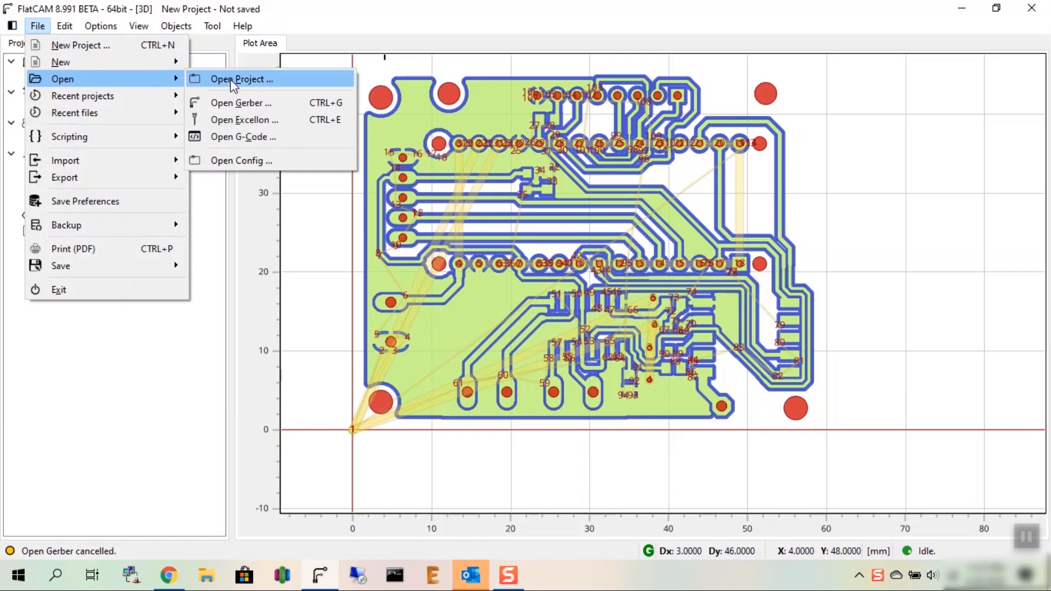
pyautogui.click(248, 104)
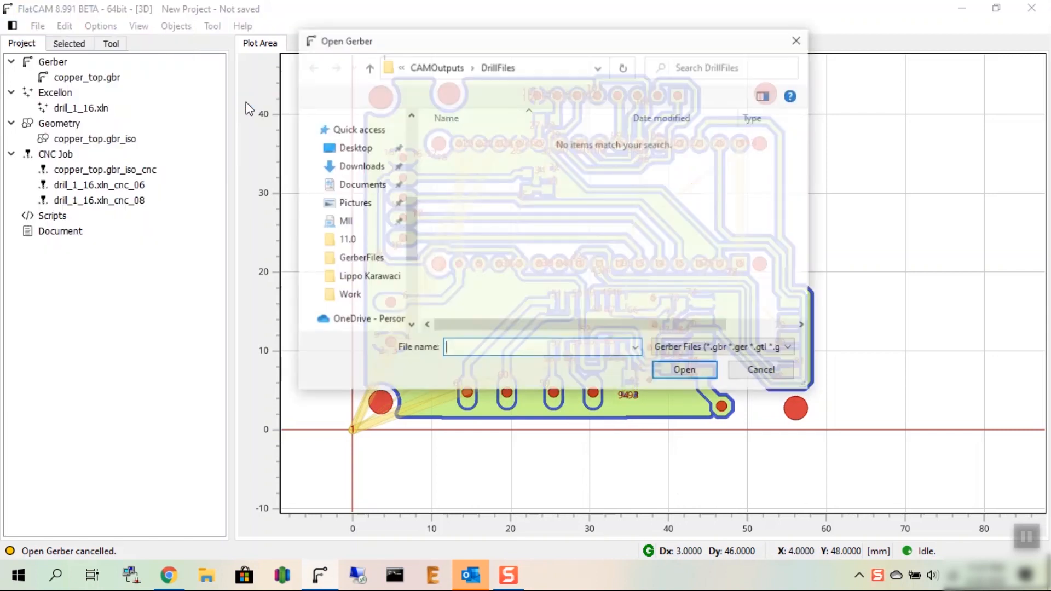
pyautogui.click(449, 67)
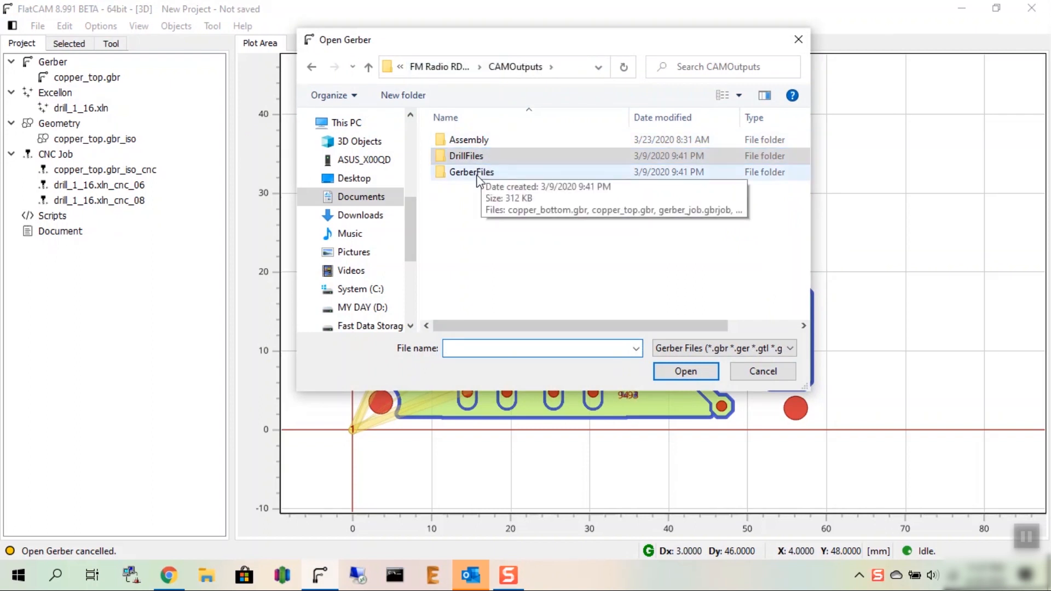
pyautogui.click(480, 173)
pyautogui.doubleClick(478, 174)
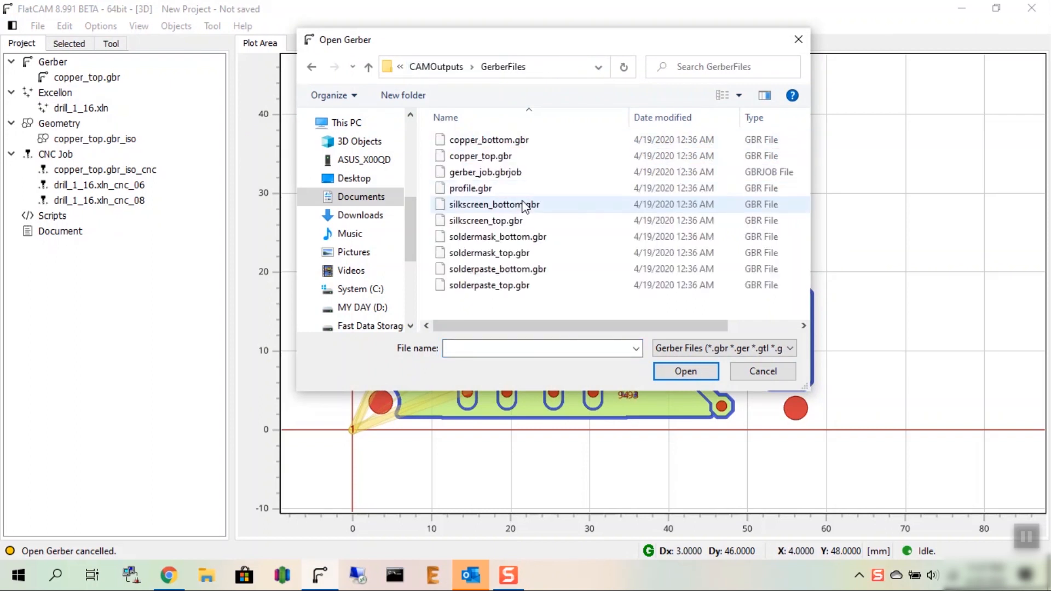
pyautogui.doubleClick(471, 190)
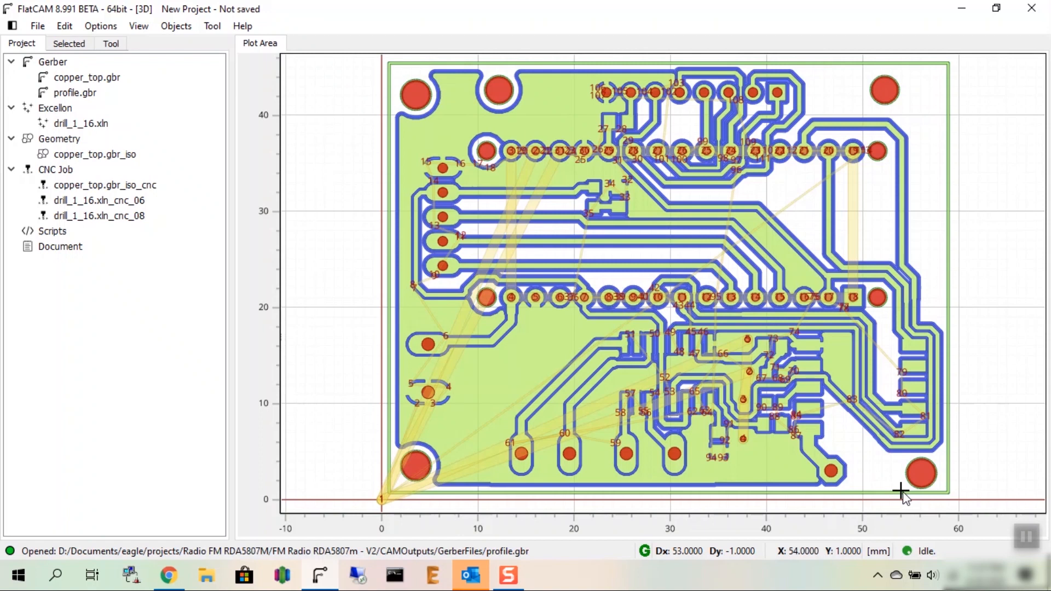
pyautogui.click(75, 94)
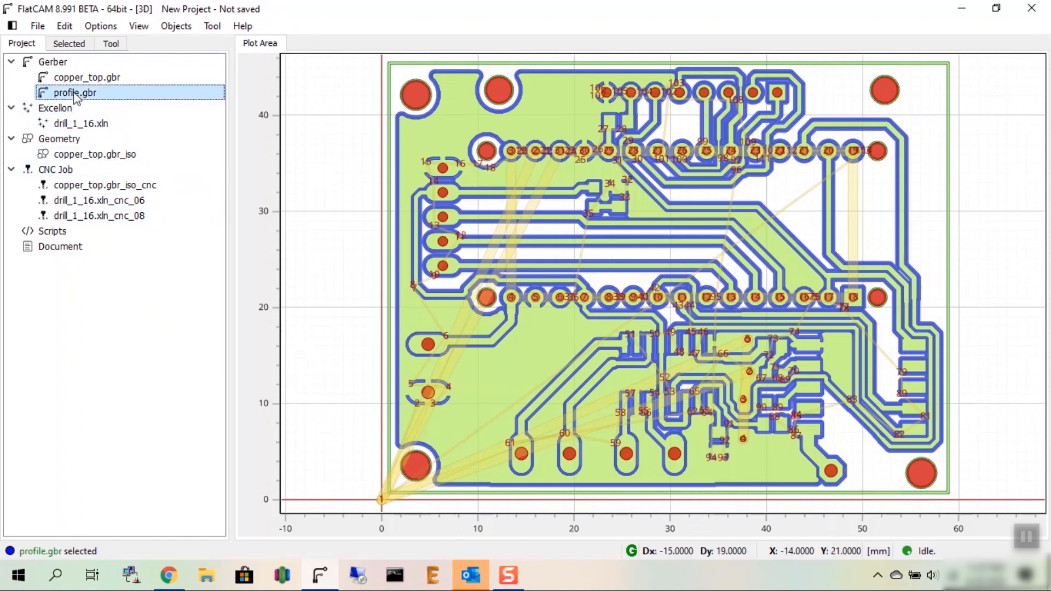
# Step: Open the properties of profile.gbr and set its isolation routing tool diameter to 1 mm
pyautogui.click(77, 48)
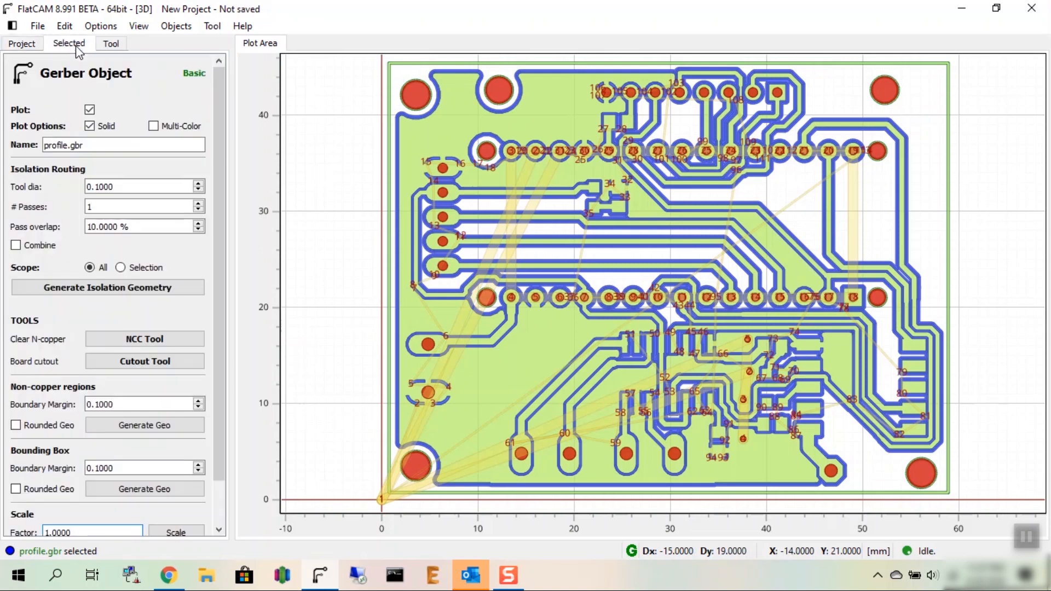
pyautogui.click(136, 186)
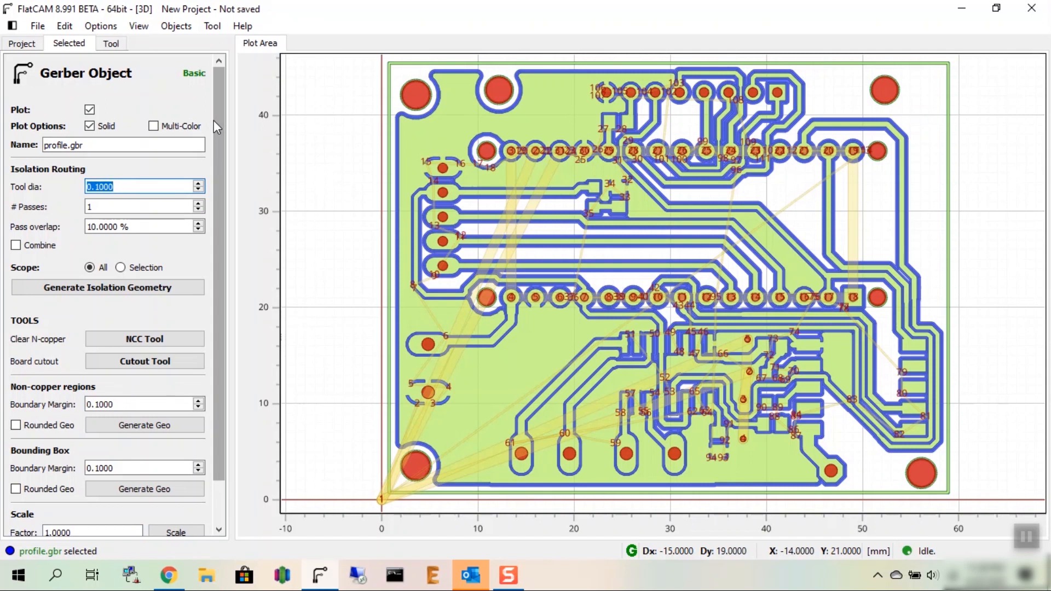
pyautogui.write('1')
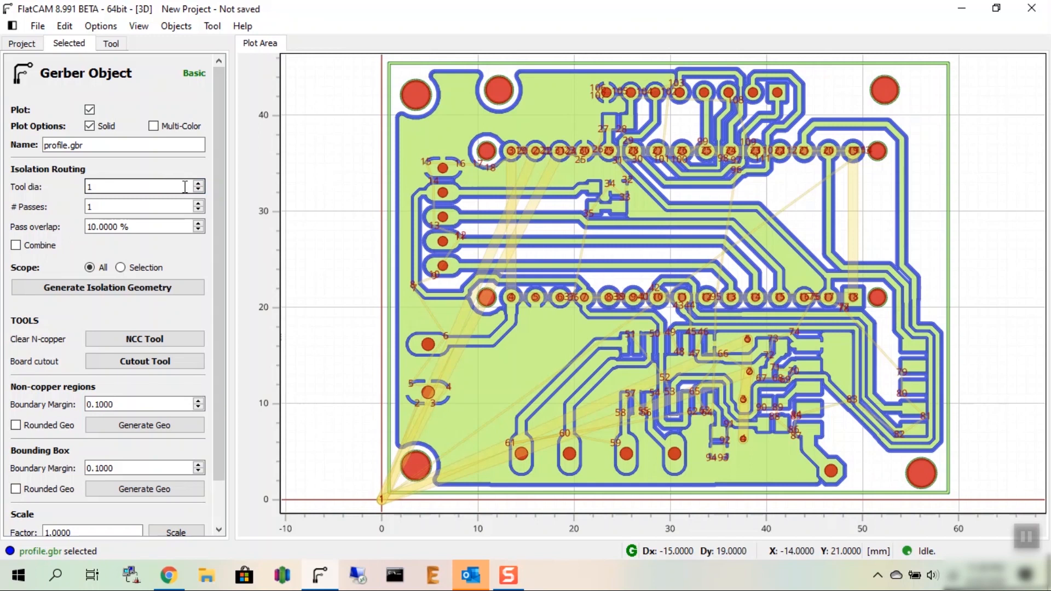
pyautogui.moveTo(221, 155)
pyautogui.mouseDown()
pyautogui.moveTo(229, 189)
pyautogui.moveTo(218, 150)
pyautogui.mouseUp()
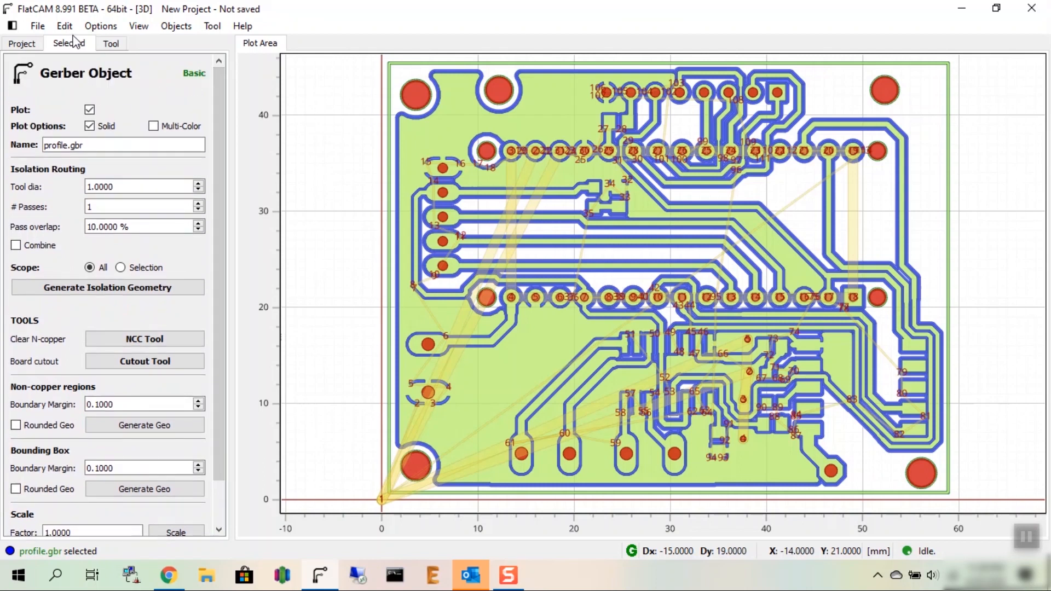
# Step: Start the Cutout Tool, choose profile.gbr as the object to cut out and set the tool diameter to 1 mm
pyautogui.click(149, 363)
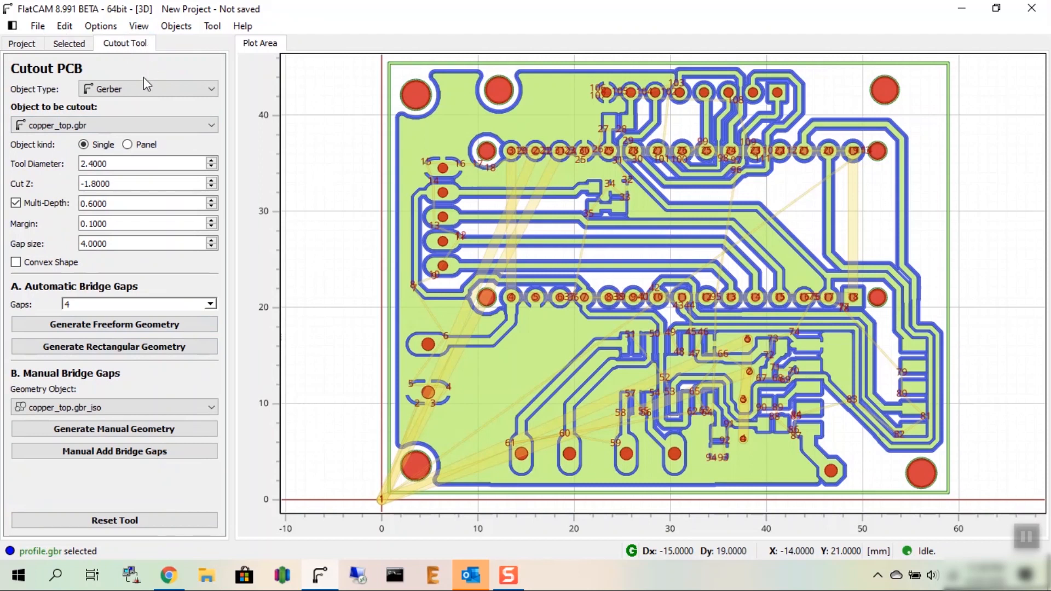
pyautogui.click(124, 125)
pyautogui.click(114, 153)
pyautogui.click(120, 163)
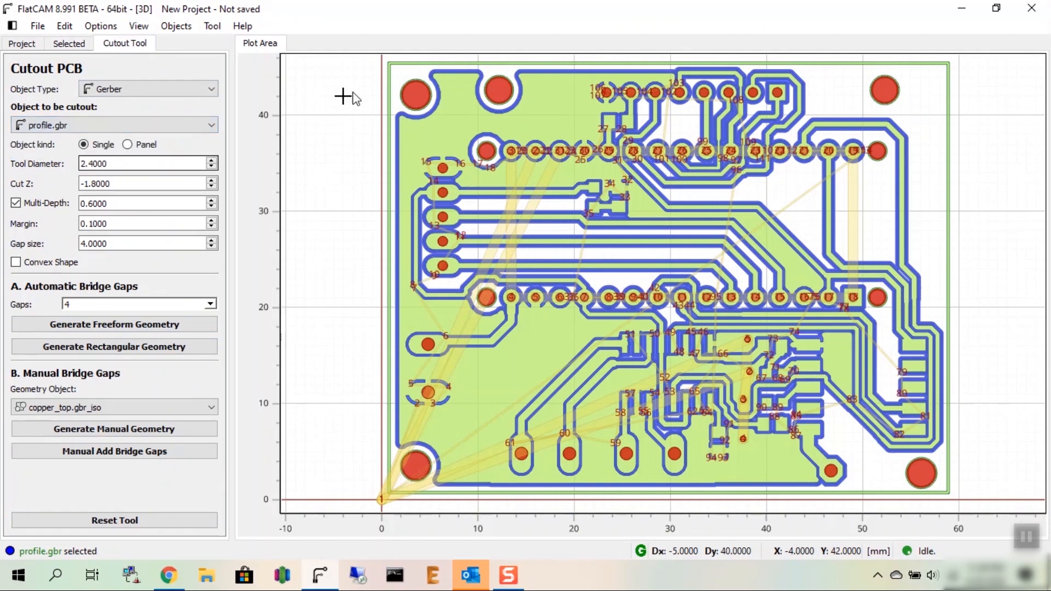
pyautogui.click(109, 164)
pyautogui.moveTo(81, 161); pyautogui.dragTo(117, 163)
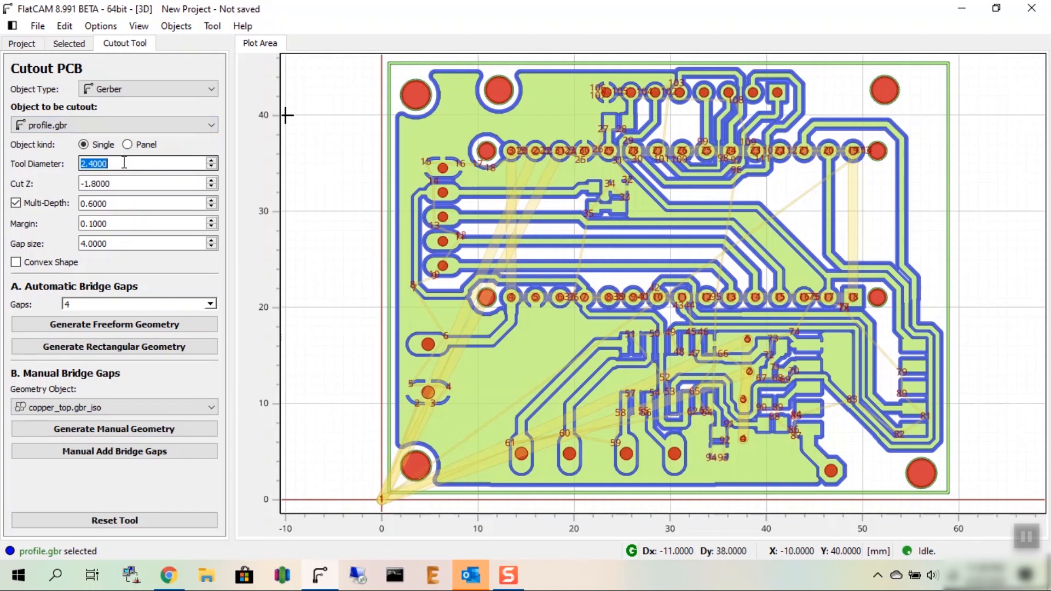
pyautogui.write('1')
# Step: Set the cutout's Cut Z to -2 mm and its multi-depth pass to 0.3 mm
pyautogui.click(122, 184)
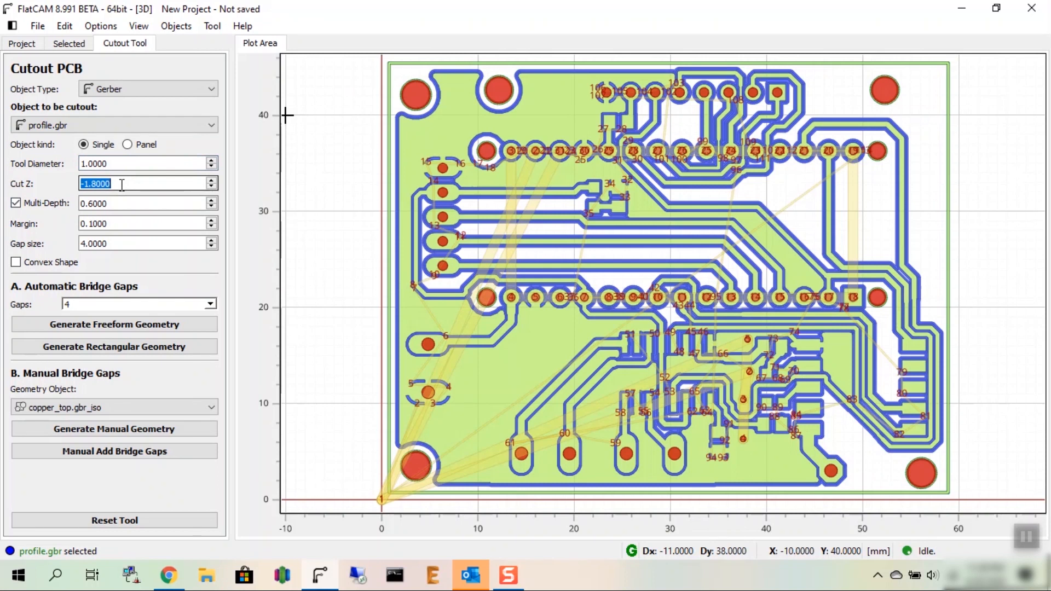
pyautogui.write('-2')
pyautogui.click(127, 203)
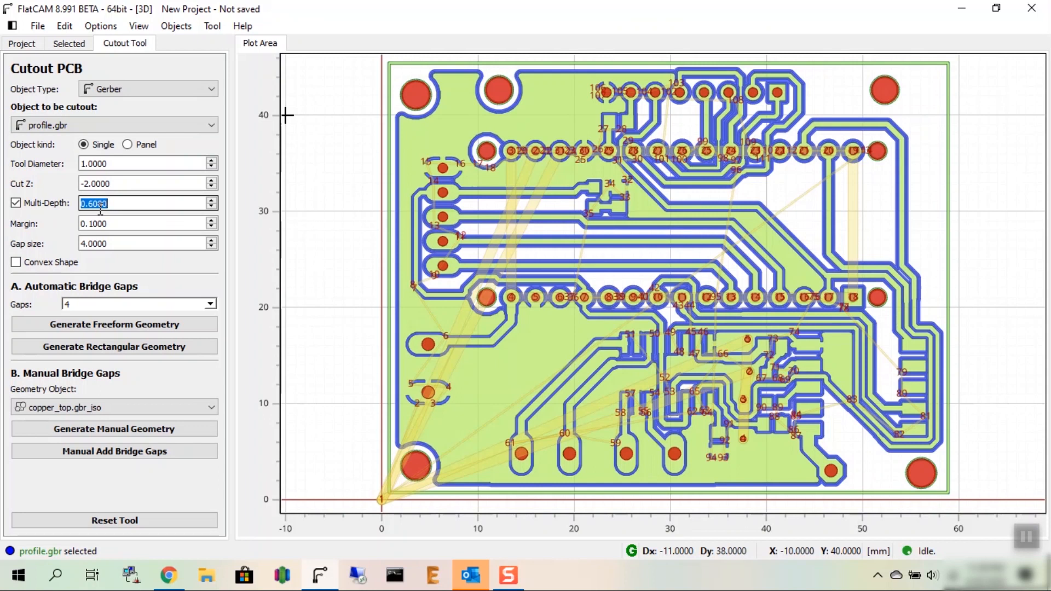
pyautogui.write('0.3')
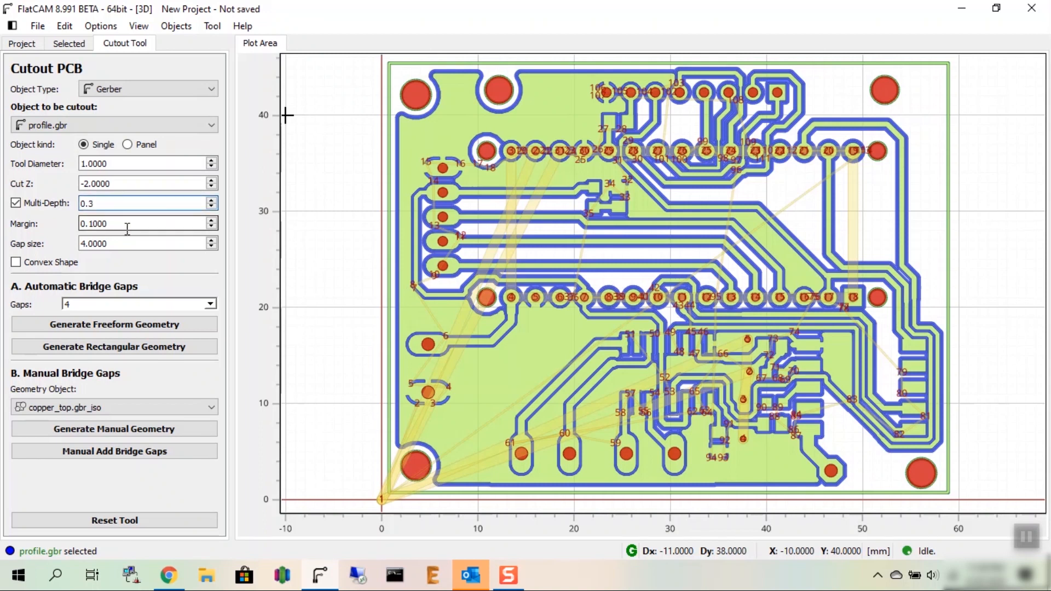
pyautogui.press('Tab')
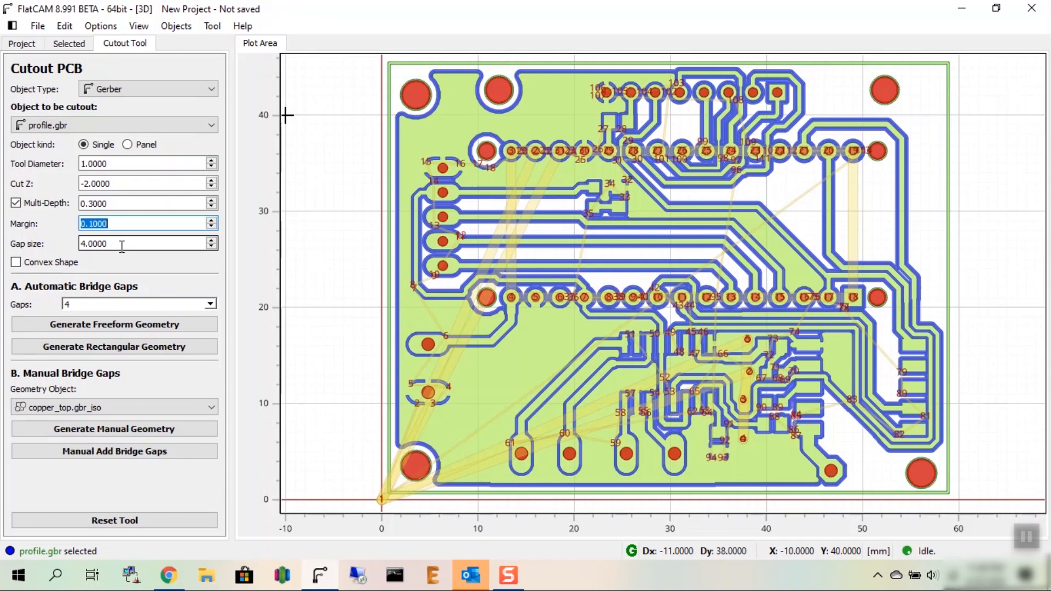
# Step: Set the bridge gap size to 0.8 mm with LR gaps and generate the freeform cutout geometry
pyautogui.click(121, 244)
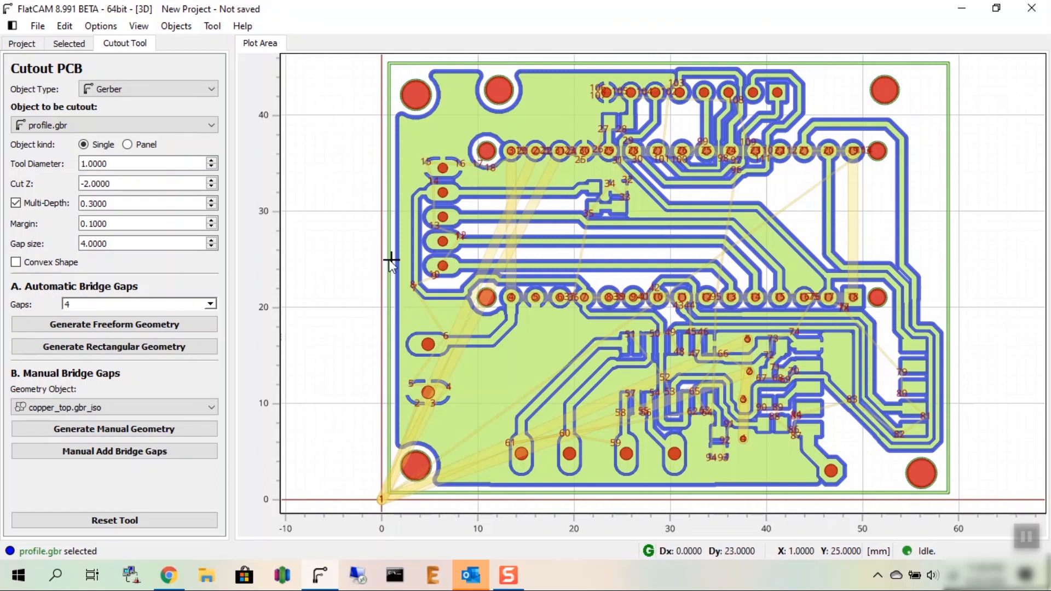
pyautogui.doubleClick(90, 243)
pyautogui.write('0.8')
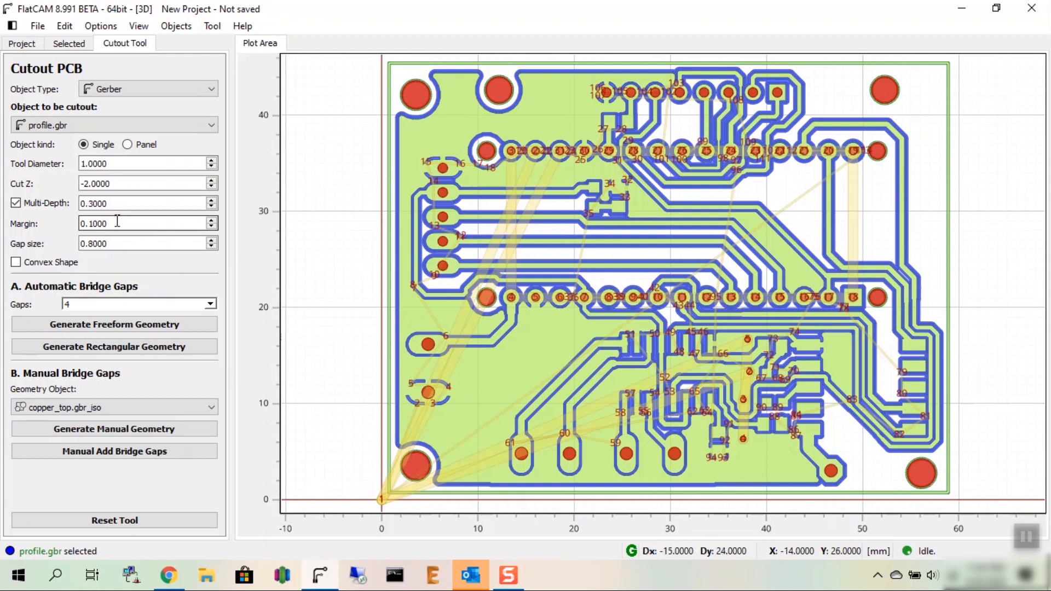
pyautogui.click(90, 305)
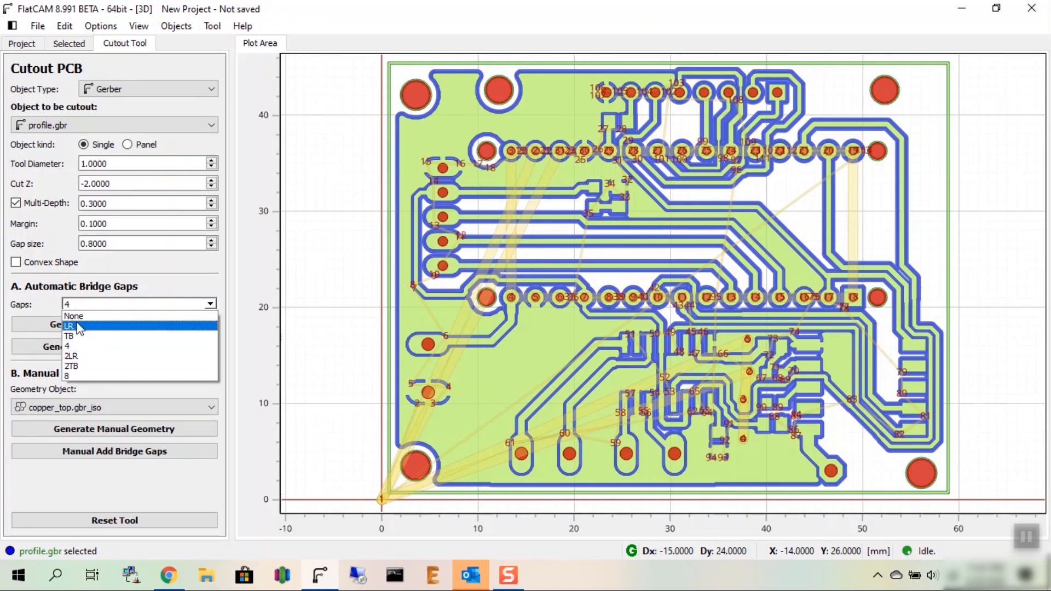
pyautogui.click(80, 327)
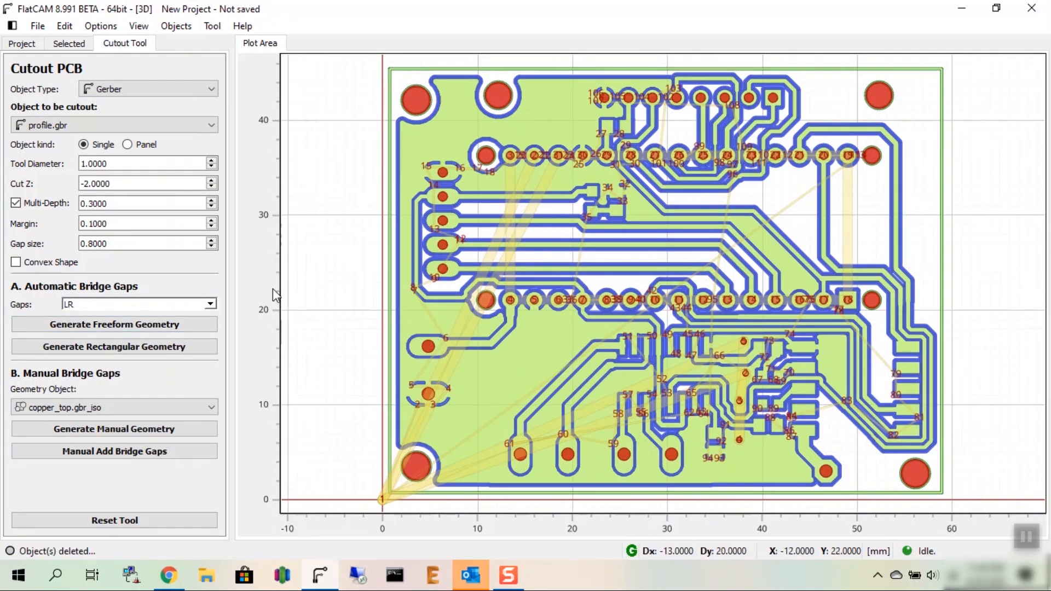
pyautogui.click(97, 325)
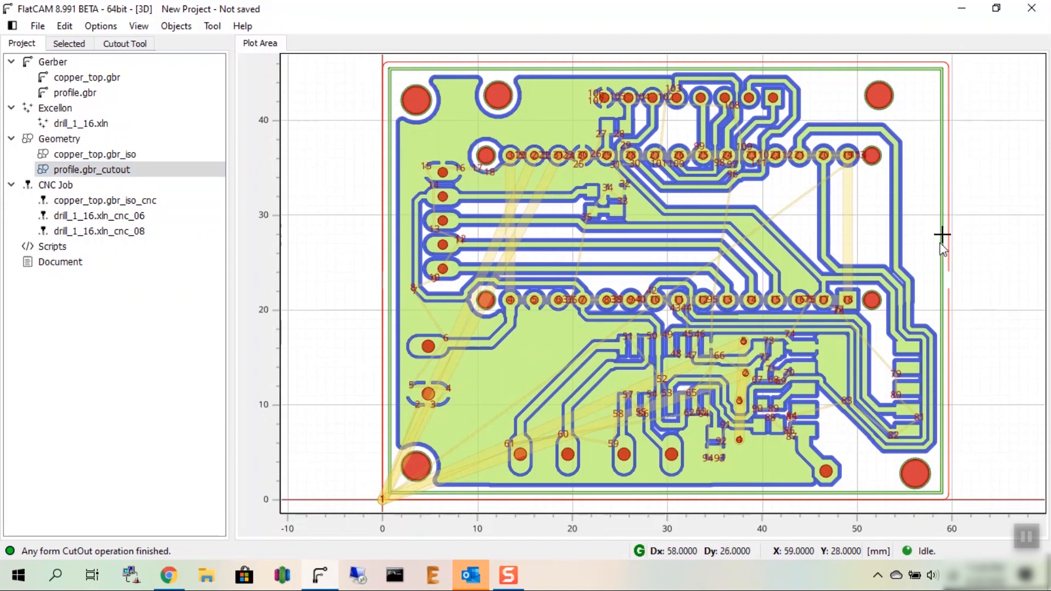
# Step: Check the bridge gaps in the cutout path, then select profile.gbr_cutout and open its properties
pyautogui.scroll(3, 950, 268)
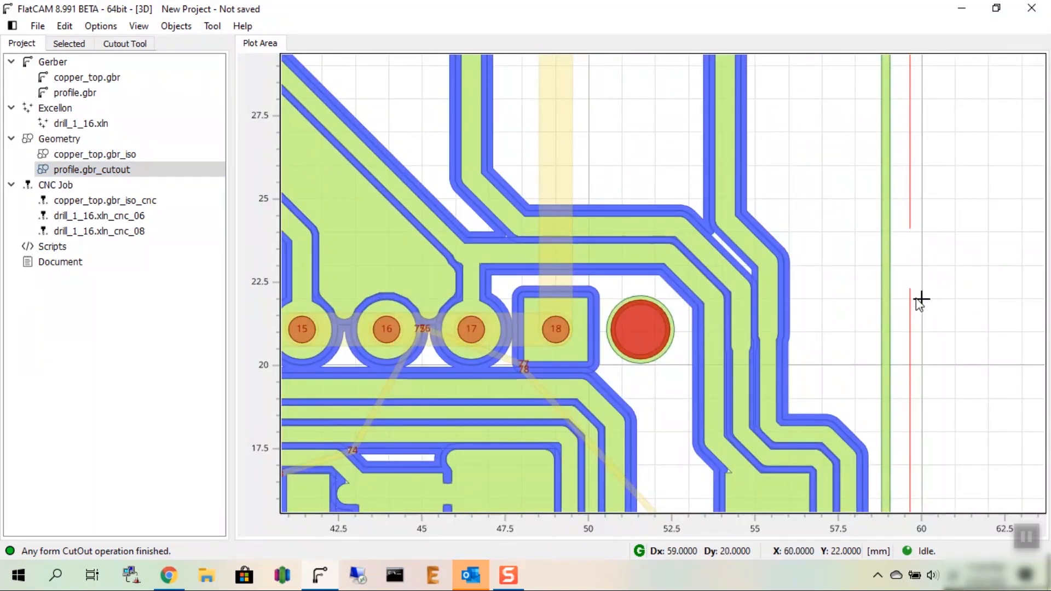
pyautogui.scroll(-6, 940, 257)
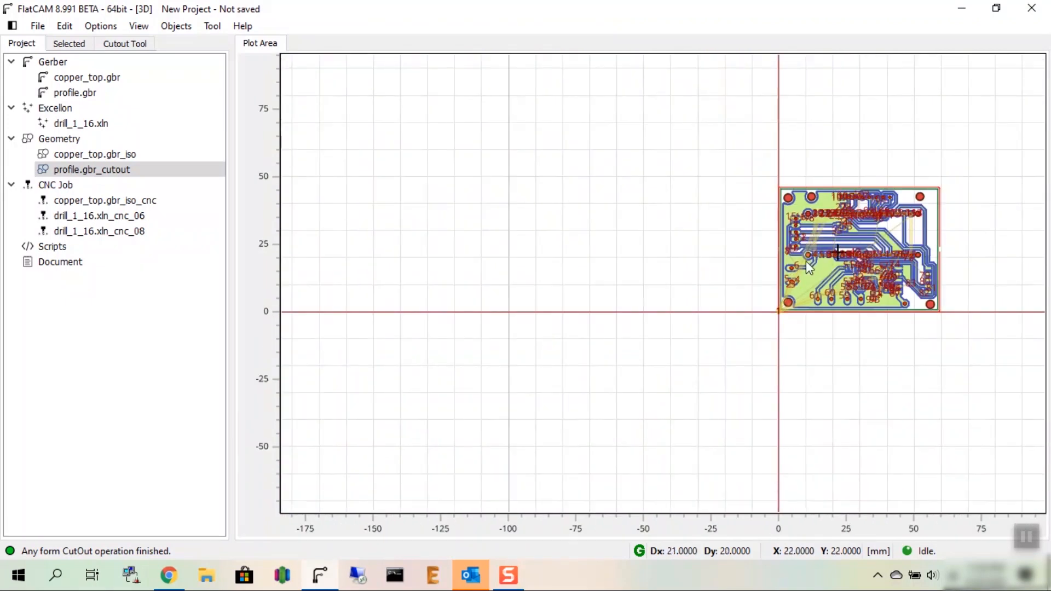
pyautogui.scroll(2, 779, 243)
pyautogui.scroll(3, 780, 243)
pyautogui.scroll(-3, 711, 245)
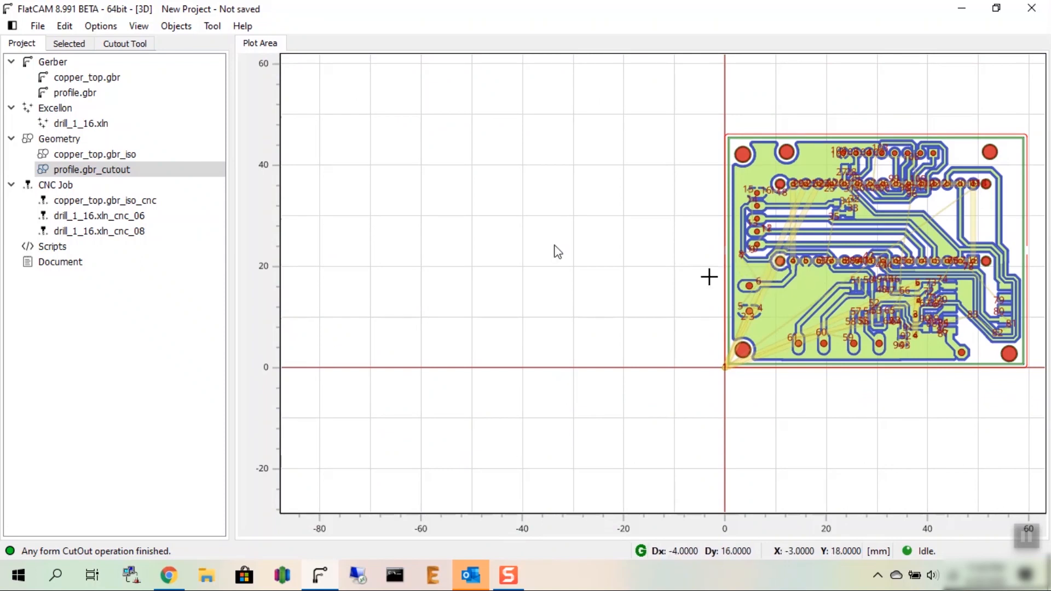
pyautogui.click(50, 173)
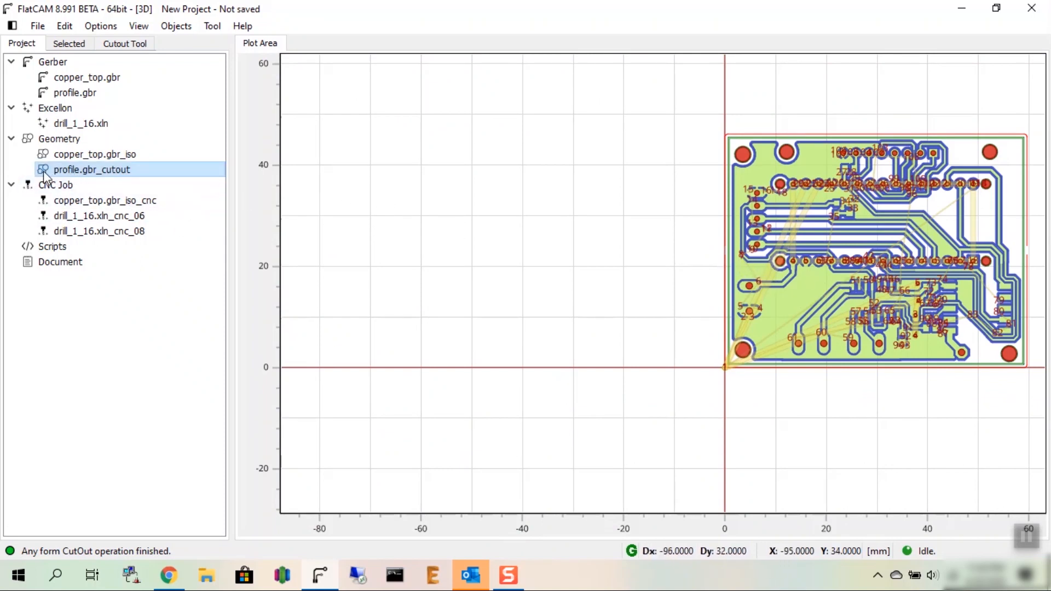
pyautogui.click(45, 173)
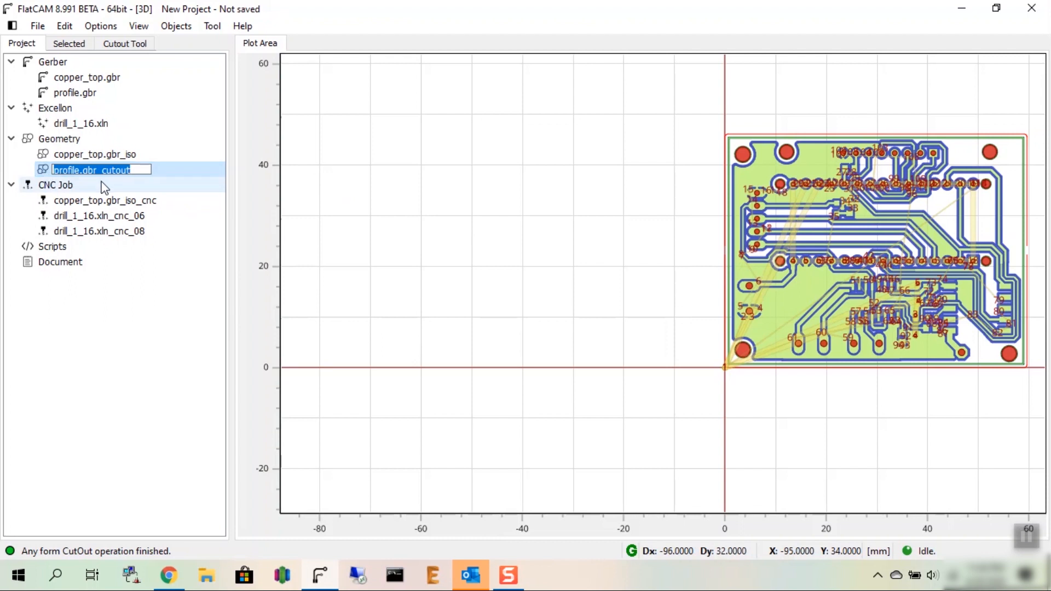
pyautogui.click(76, 47)
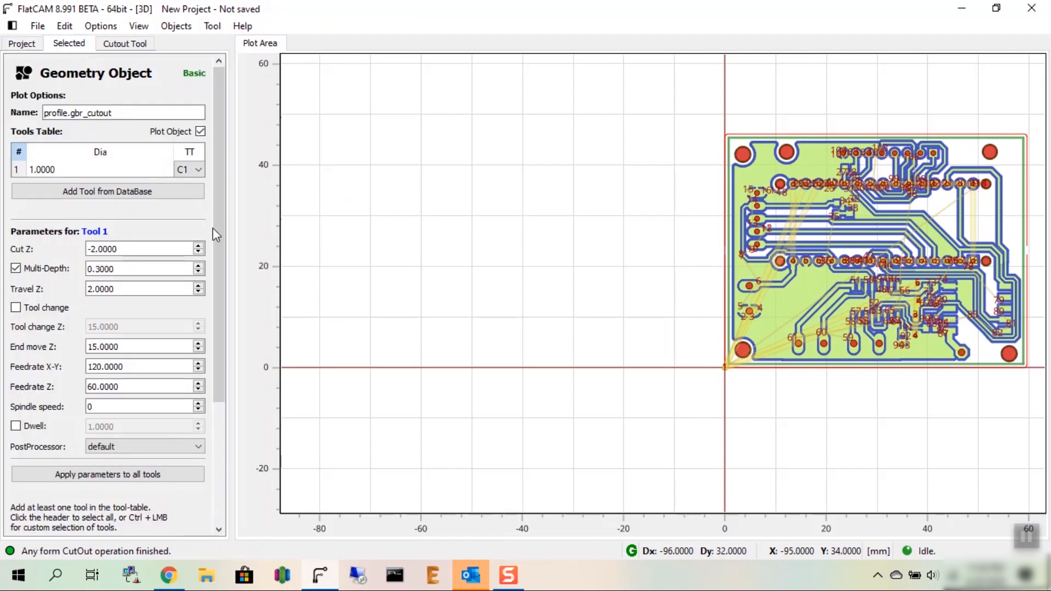
# Step: Review the 1 mm tool's cutting parameters for profile.gbr_cutout and generate its CNC job with the current settings
pyautogui.scroll(-1, 219, 235)
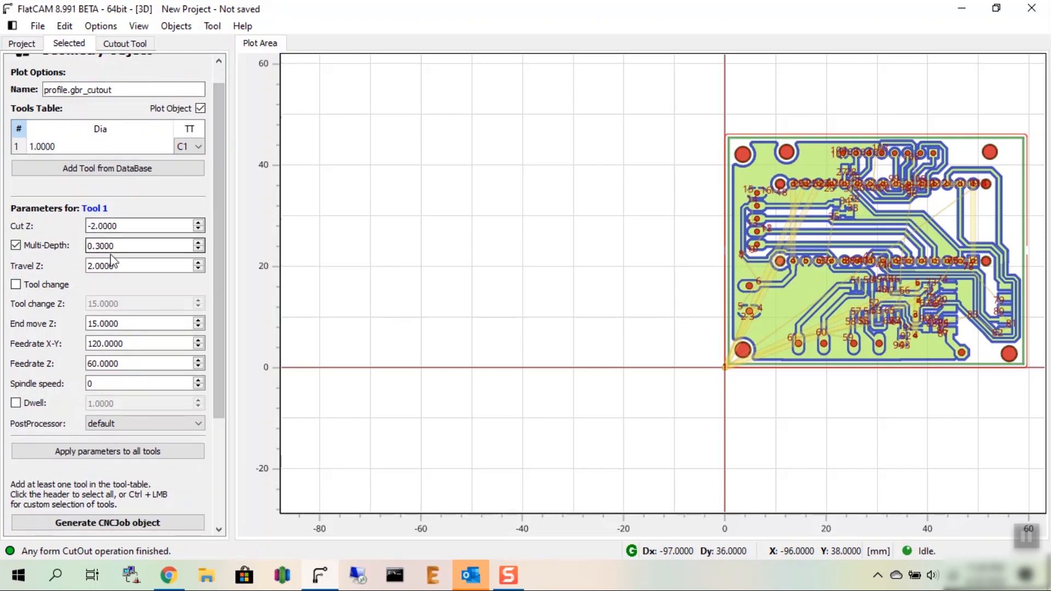
pyautogui.click(128, 227)
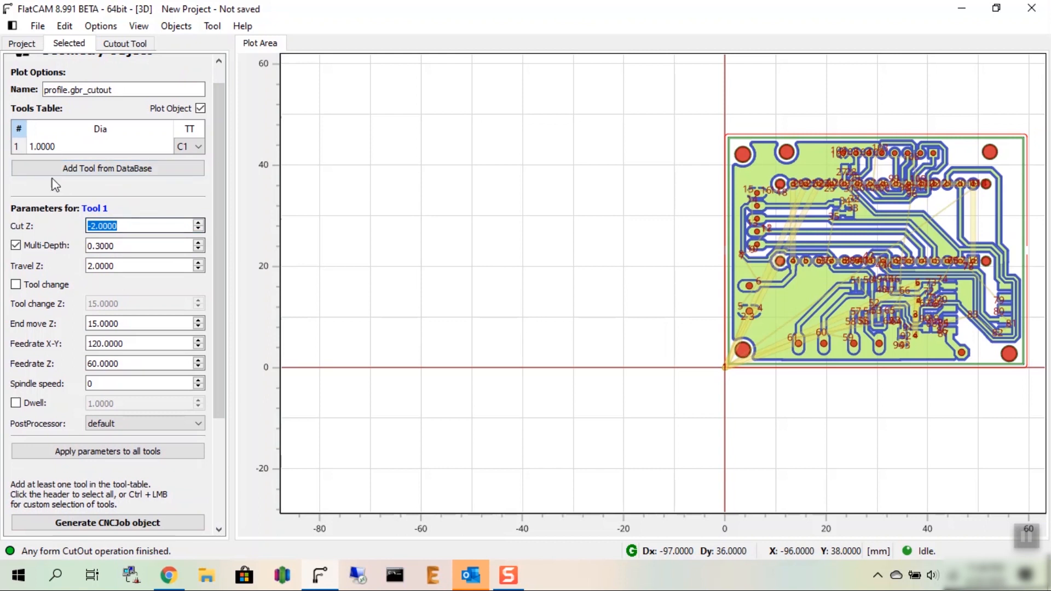
pyautogui.moveTo(219, 215)
pyautogui.mouseDown()
pyautogui.moveTo(219, 188)
pyautogui.moveTo(211, 219)
pyautogui.mouseUp()
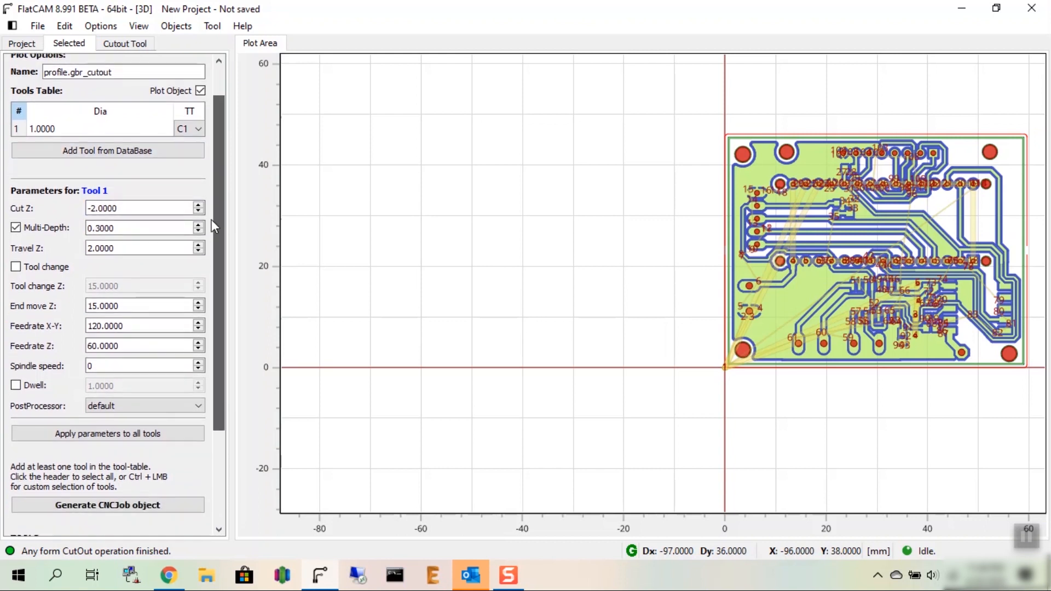
pyautogui.click(55, 129)
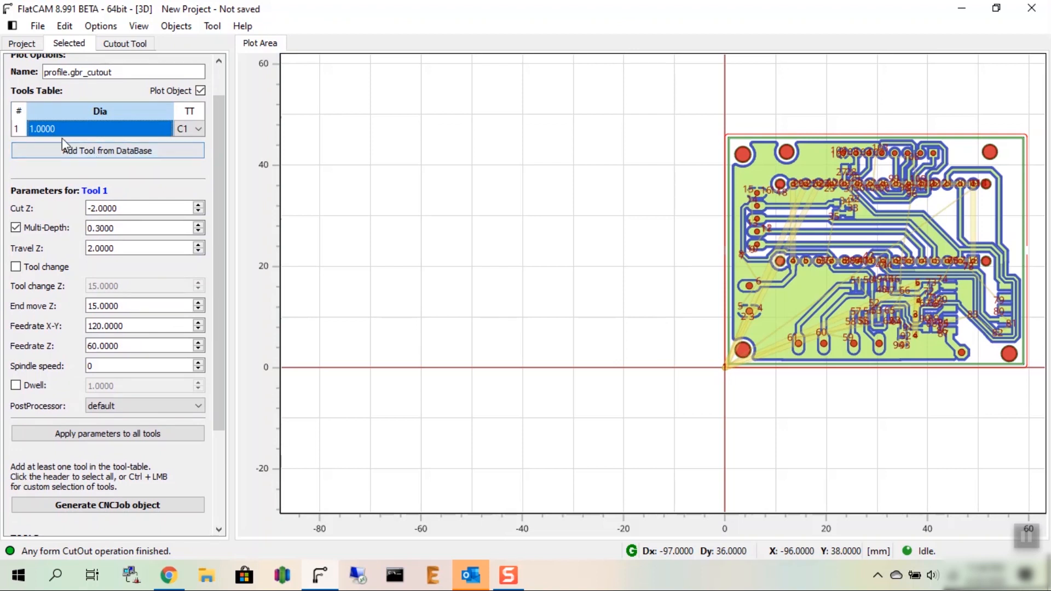
pyautogui.click(137, 206)
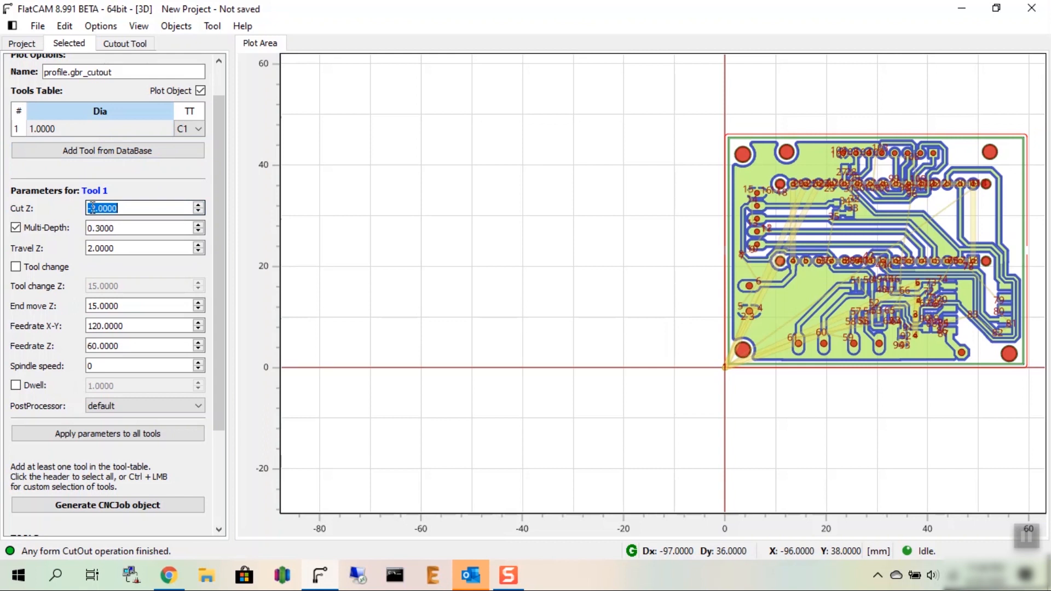
pyautogui.scroll(-1, 222, 184)
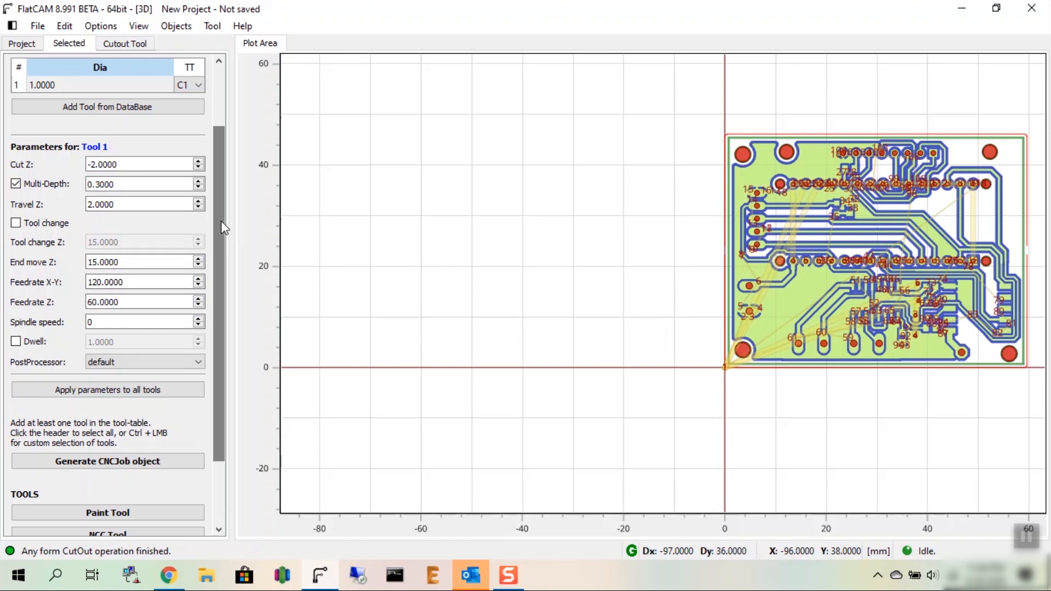
pyautogui.scroll(-3, 214, 256)
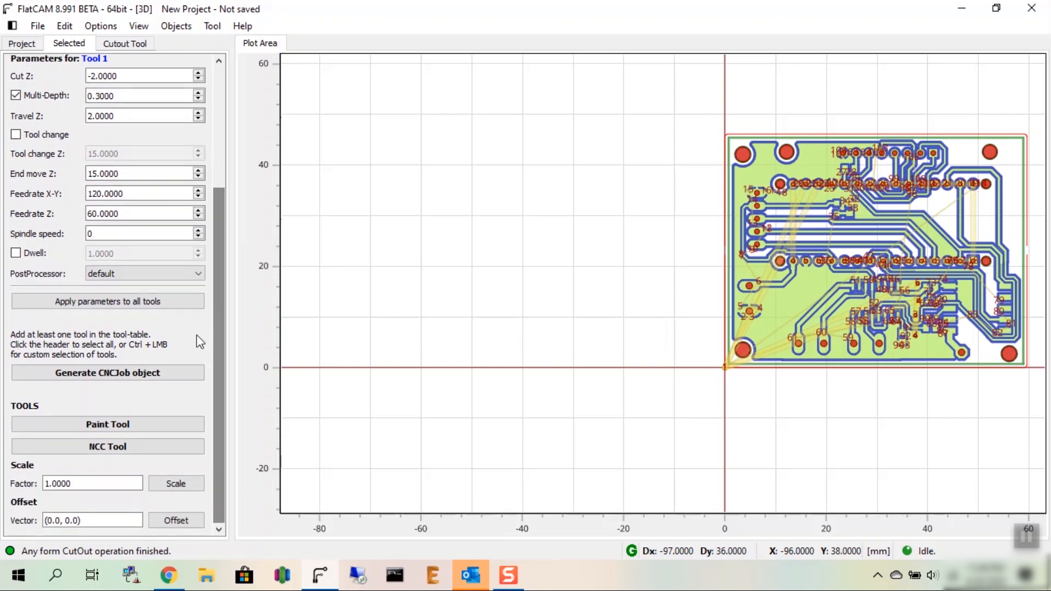
pyautogui.click(108, 378)
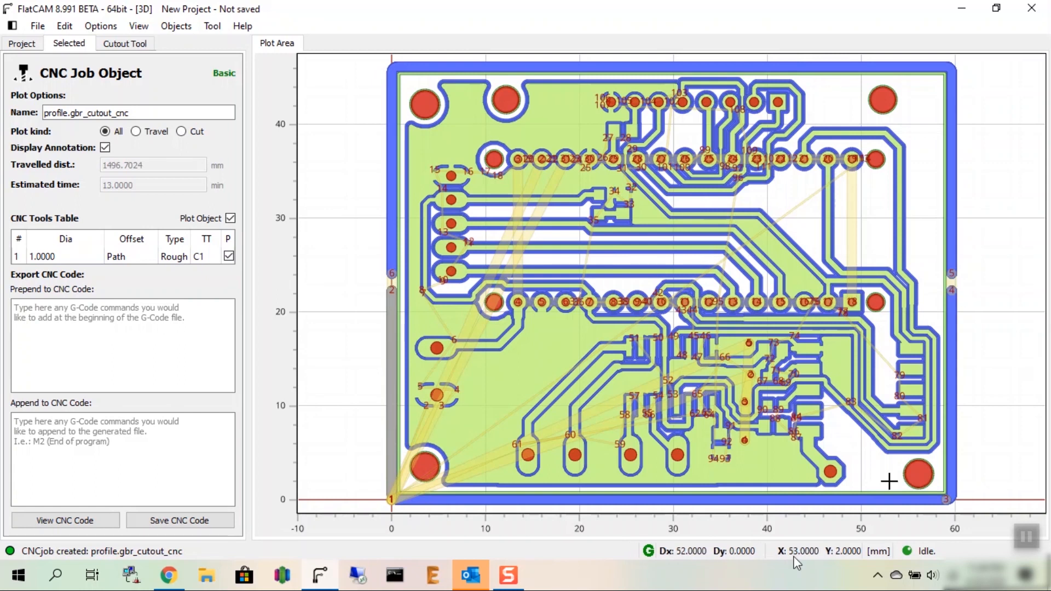
# Step: Save the cutout G-code as profile.gbr_cutout_cnc.nc in the Work folder, replacing the existing file
pyautogui.click(207, 521)
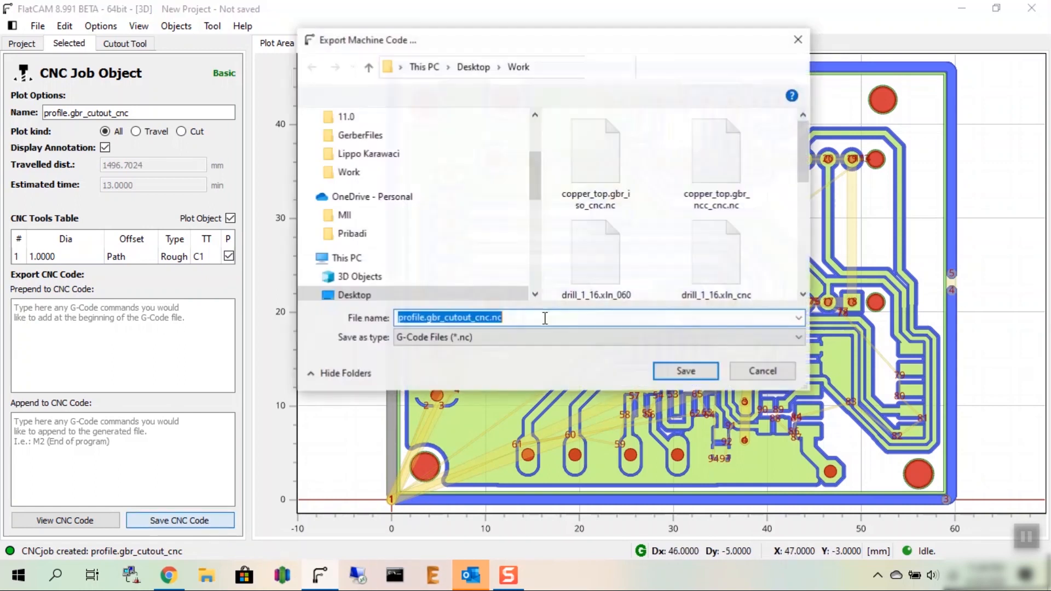
pyautogui.click(711, 374)
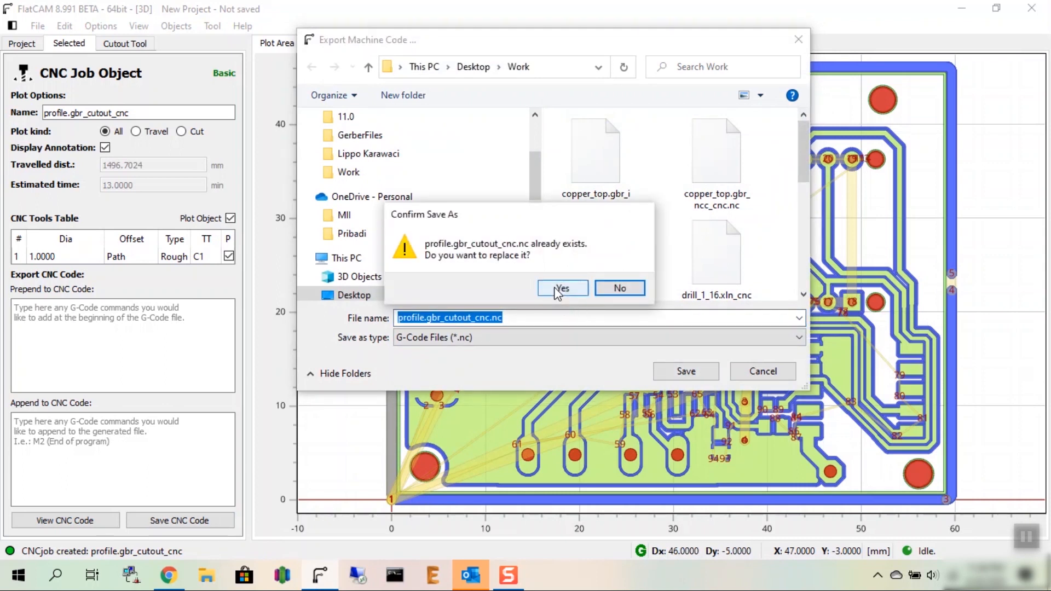
pyautogui.click(557, 291)
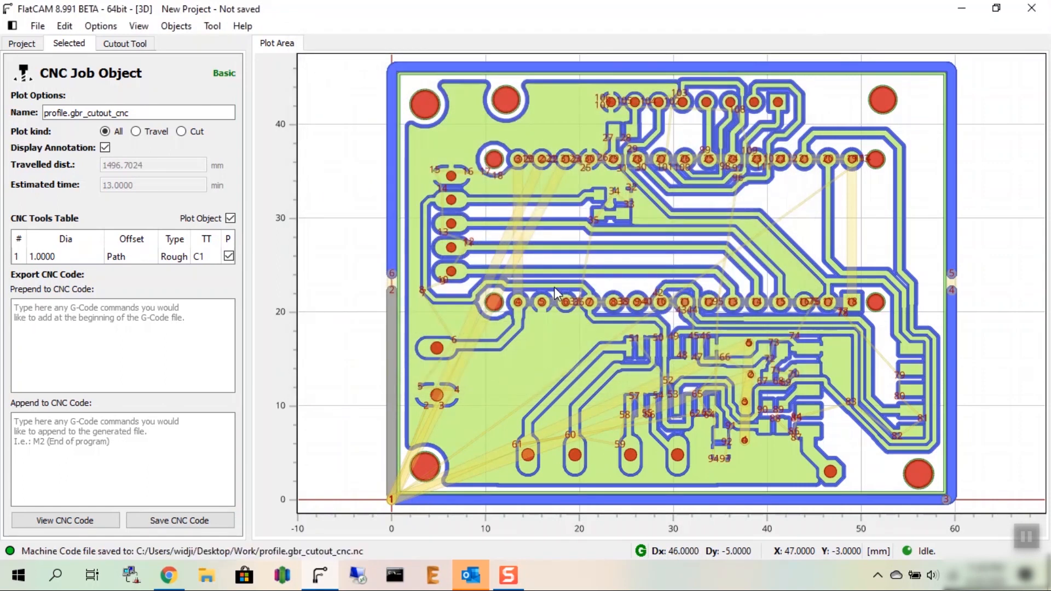